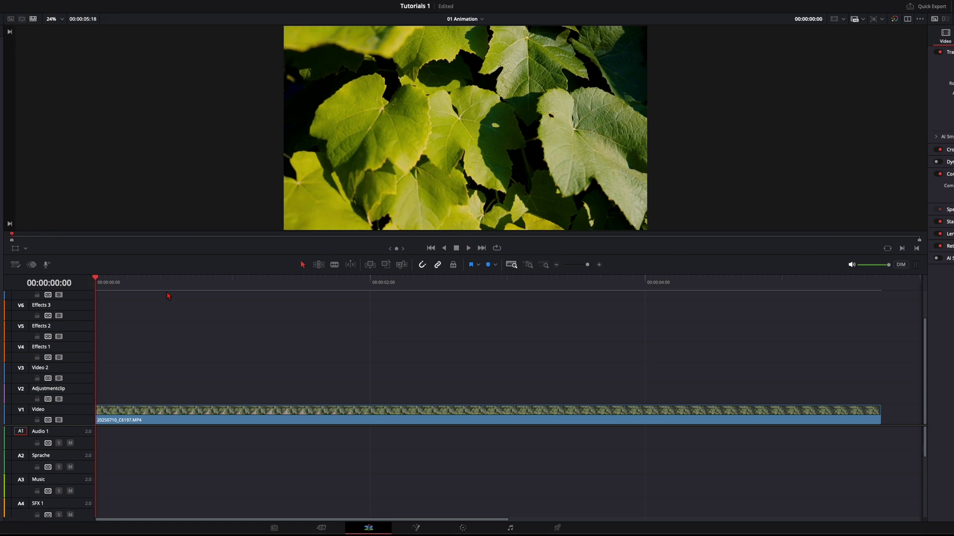
Play back the leaf clip and duplicate it onto track V2
{"action": "key", "text": "space"}
{"action": "key", "text": "space"}
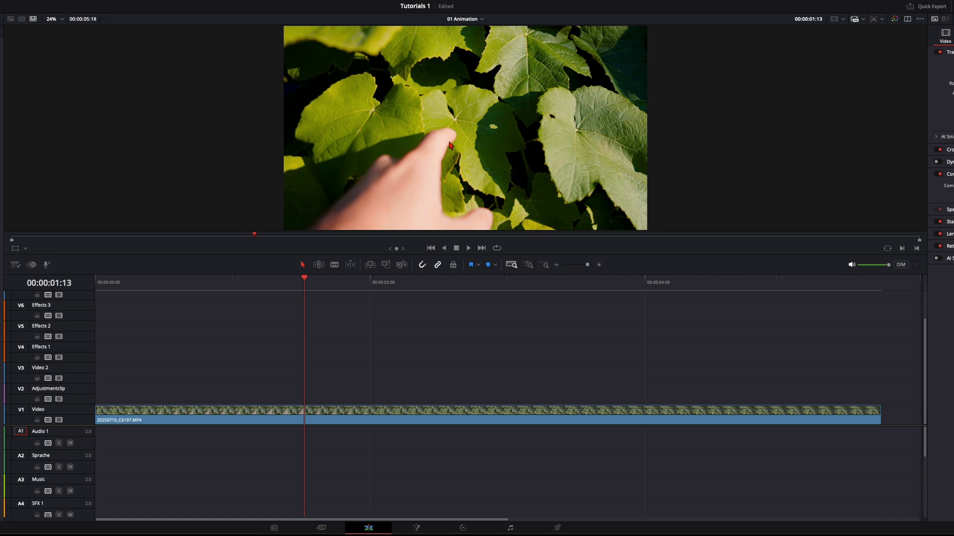
{"action": "key", "text": "Home"}
{"action": "key", "text": "space"}
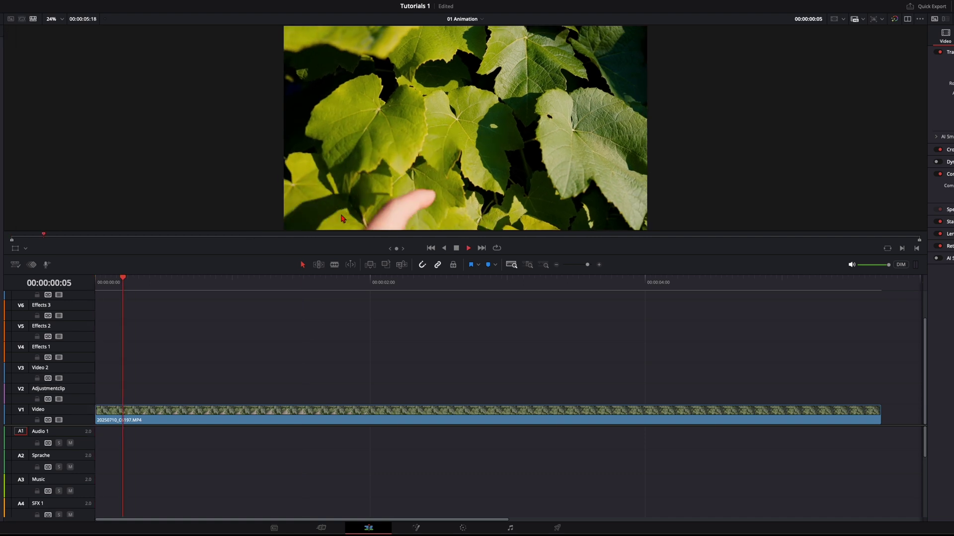
{"action": "left_click", "coordinate": [319, 423]}
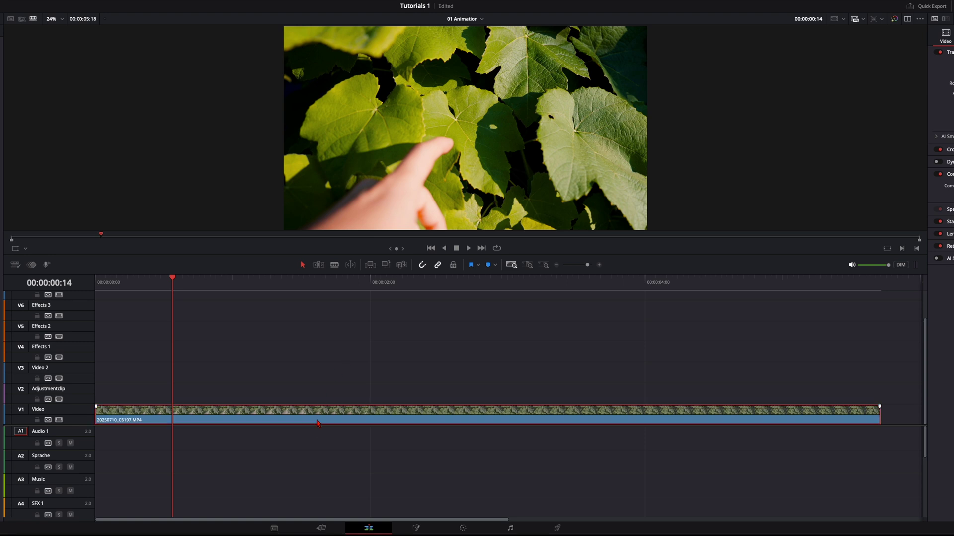
{"action": "left_click_drag", "start_coordinate": [197, 415], "coordinate": [196, 403]}
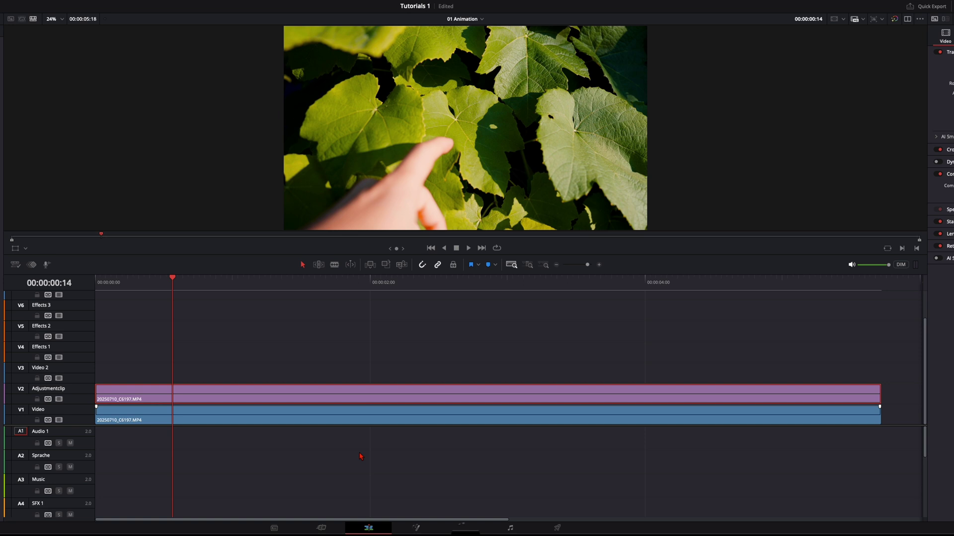
Drop the V2 copy's saturation to 0 on the Color page and compare it against the original
{"action": "left_click", "coordinate": [479, 528]}
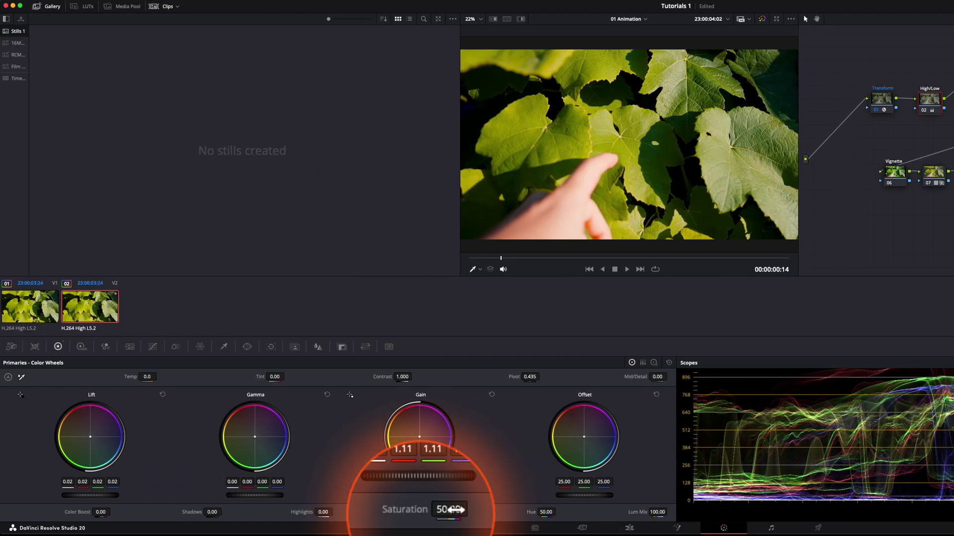
{"action": "left_click_drag", "start_coordinate": [441, 511], "coordinate": [432, 512]}
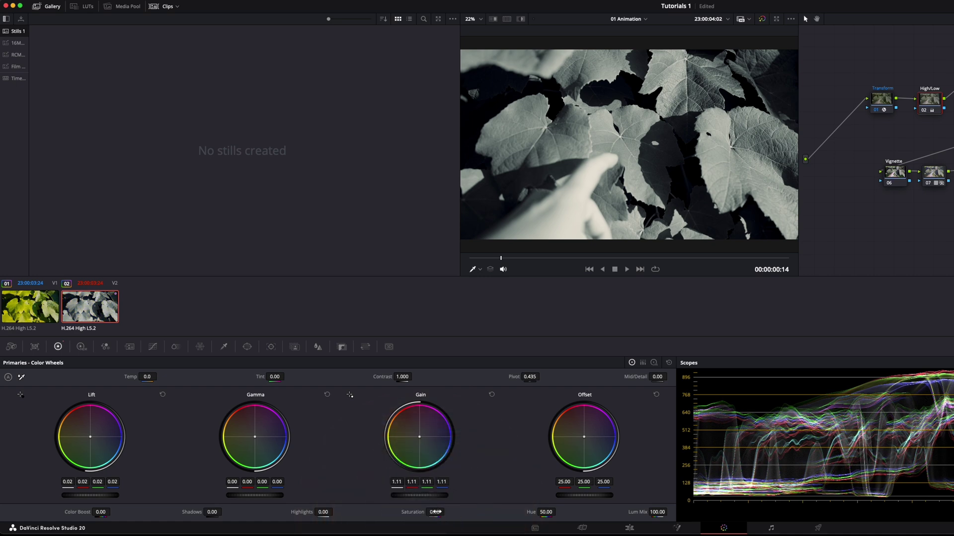
{"action": "left_click", "coordinate": [638, 530]}
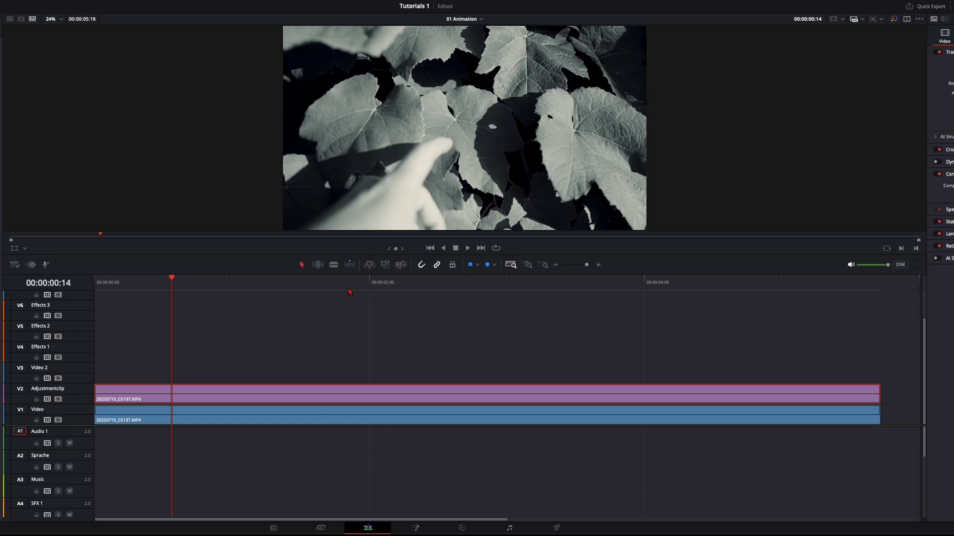
{"action": "key", "text": "d"}
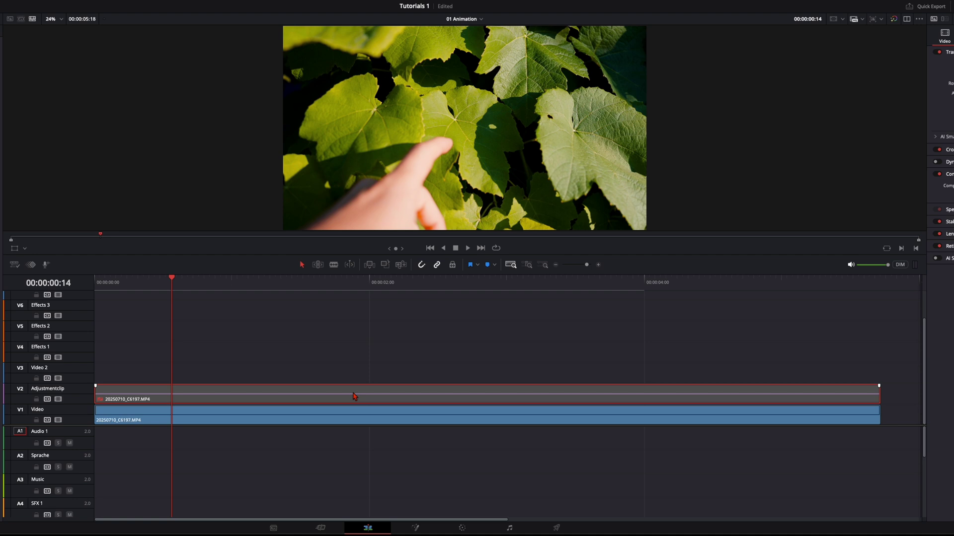
{"action": "key", "text": "d"}
{"action": "left_click", "coordinate": [353, 360]}
{"action": "key", "text": "Right"}
{"action": "key", "text": "Right"}
{"action": "key", "text": "Right"}
{"action": "key", "text": "Right"}
{"action": "key", "text": "Right"}
{"action": "key", "text": "Right"}
{"action": "key", "text": "Right"}
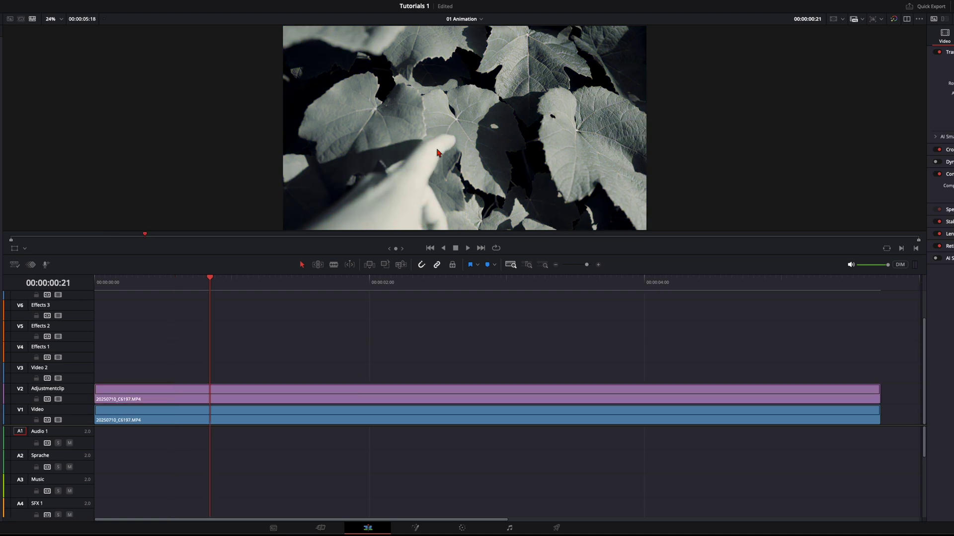
Duplicate the original clip onto V3 and disable that spare copy
{"action": "left_click", "coordinate": [294, 421]}
{"action": "left_click_drag", "start_coordinate": [230, 423], "coordinate": [229, 379]}
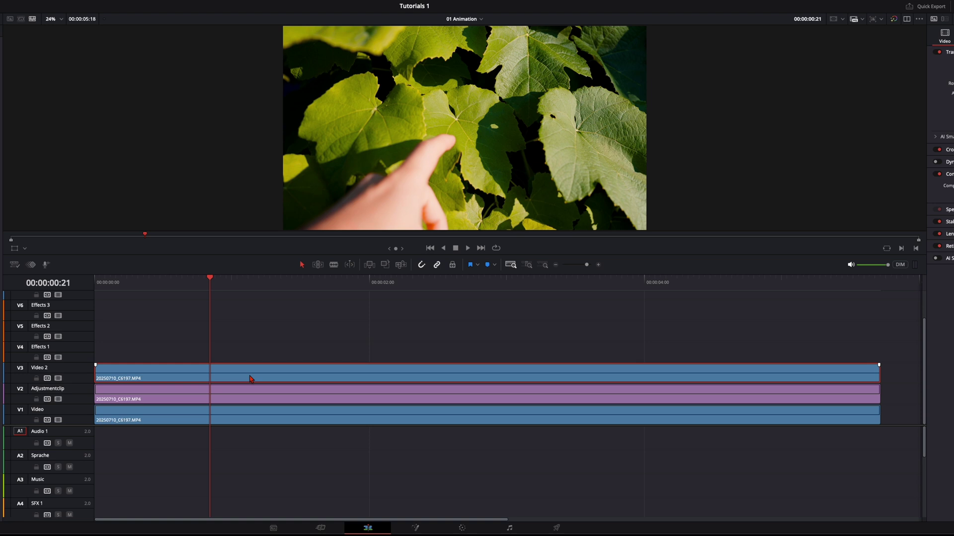
{"action": "key", "text": "d"}
{"action": "left_click", "coordinate": [263, 342]}
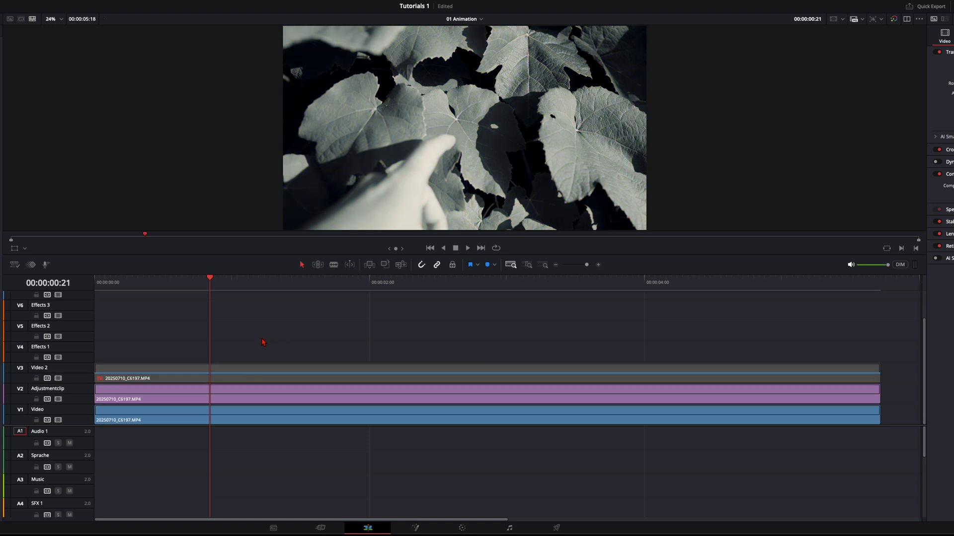
{"action": "left_click", "coordinate": [287, 393]}
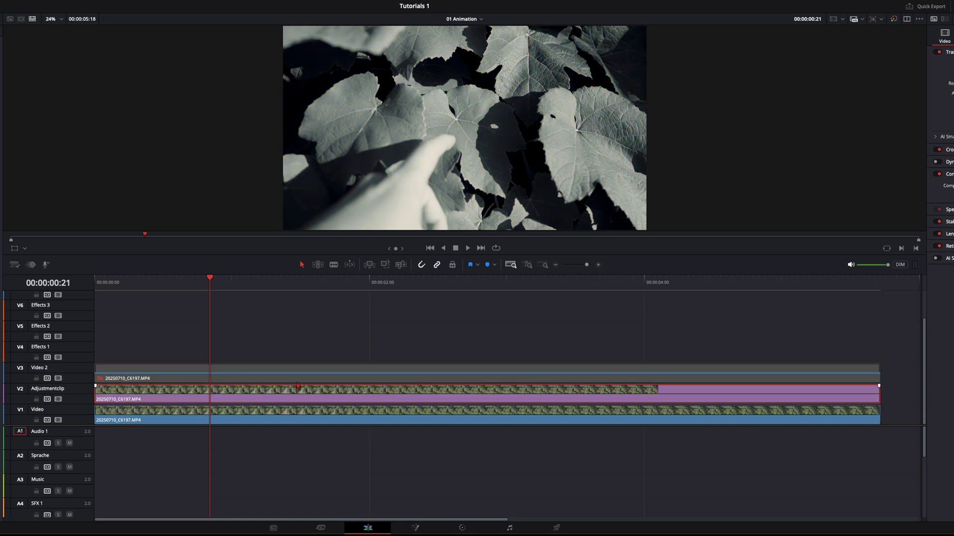
Combine the V1 and V2 clips into a new Fusion clip
{"action": "left_click", "coordinate": [281, 422], "text": "super"}
{"action": "right_click", "coordinate": [281, 422]}
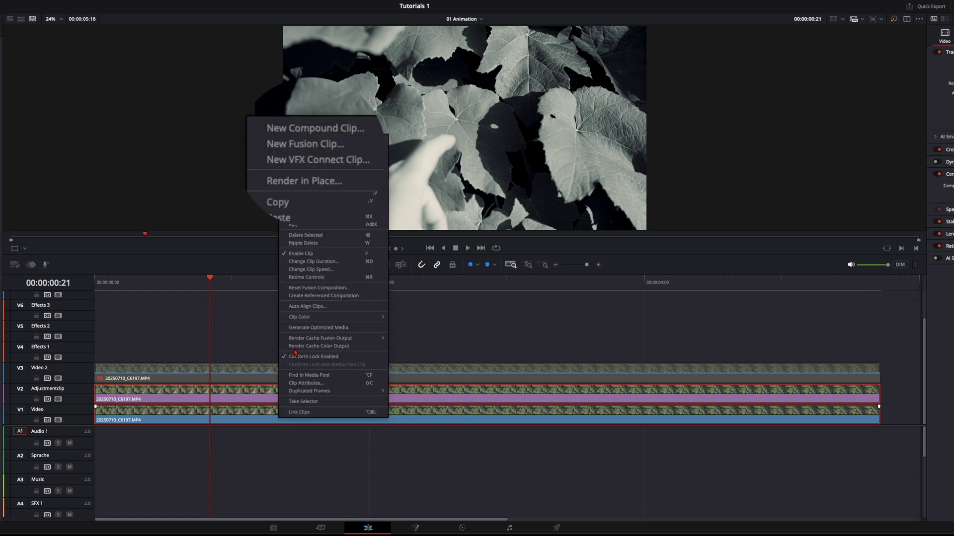
{"action": "left_click", "coordinate": [325, 160]}
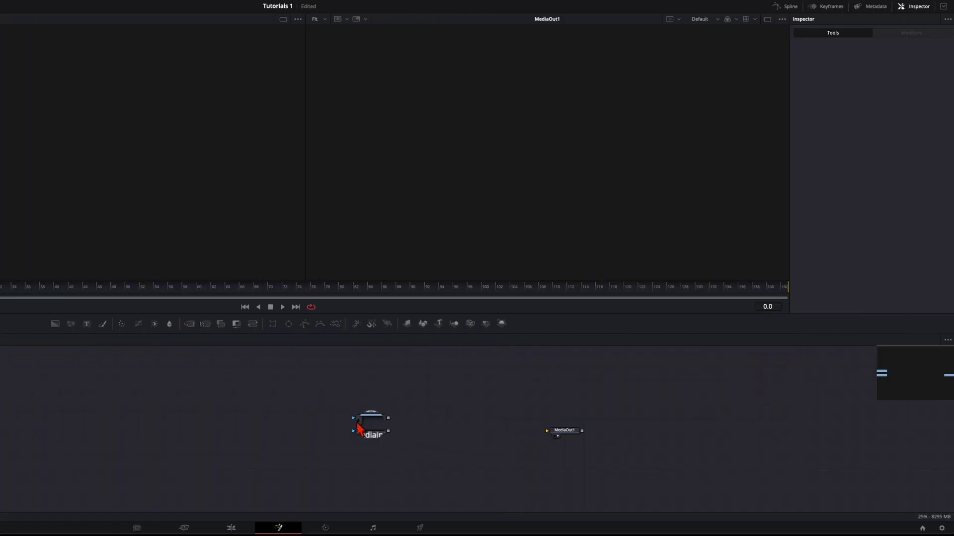
Arrange MediaIn1 and MediaIn2 in the node graph and view the MediaOut1 result
{"action": "left_click", "coordinate": [357, 423]}
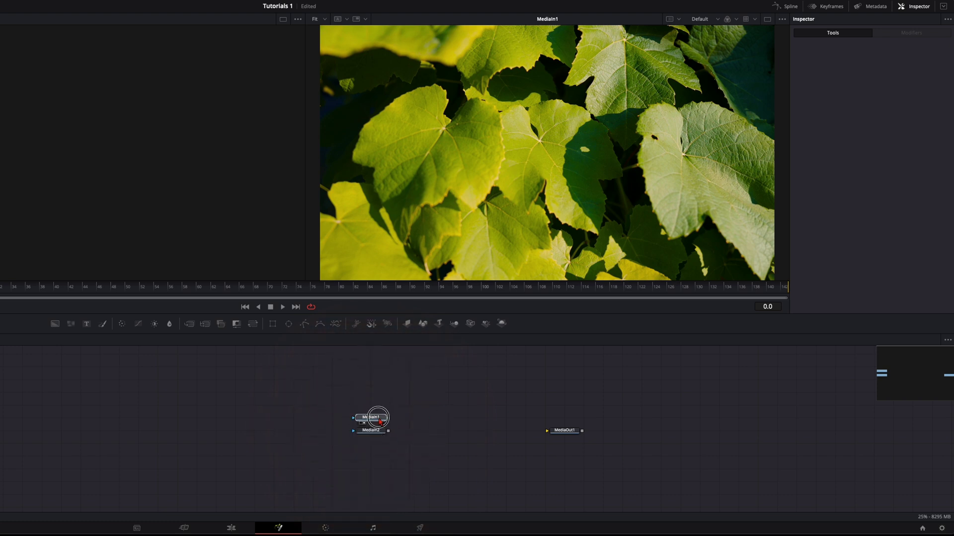
{"action": "left_click_drag", "start_coordinate": [383, 416], "coordinate": [422, 378]}
{"action": "left_click", "coordinate": [363, 436]}
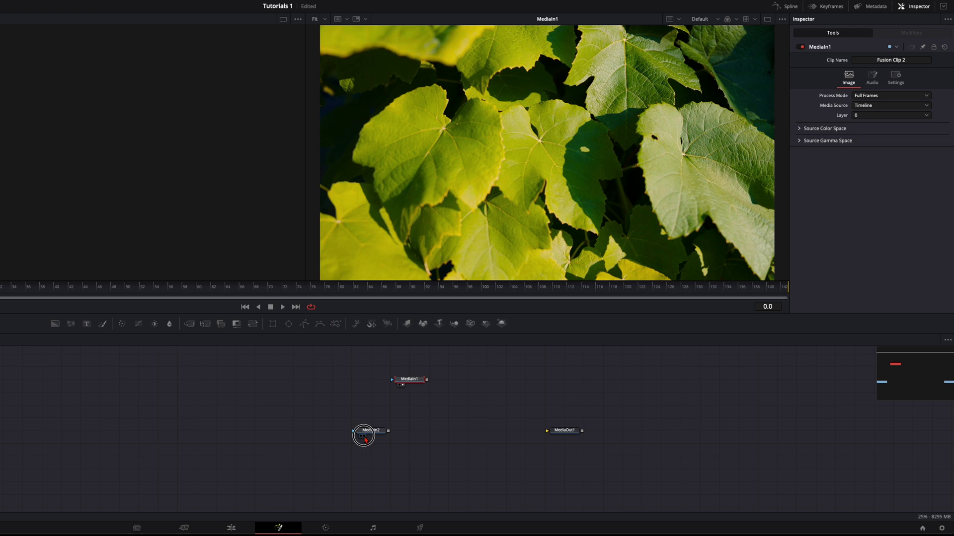
{"action": "left_click_drag", "start_coordinate": [375, 431], "coordinate": [559, 434]}
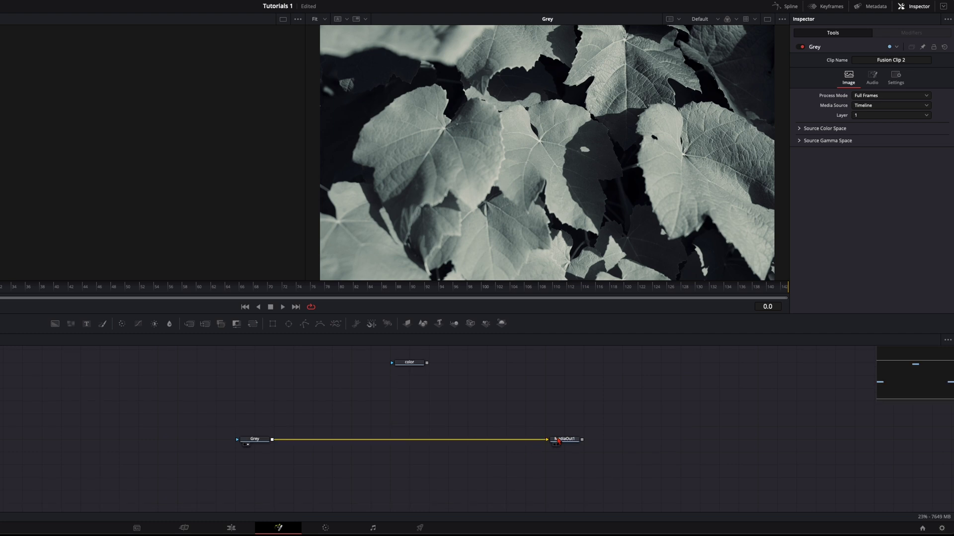
{"action": "left_click", "coordinate": [555, 438]}
{"action": "left_click", "coordinate": [552, 449]}
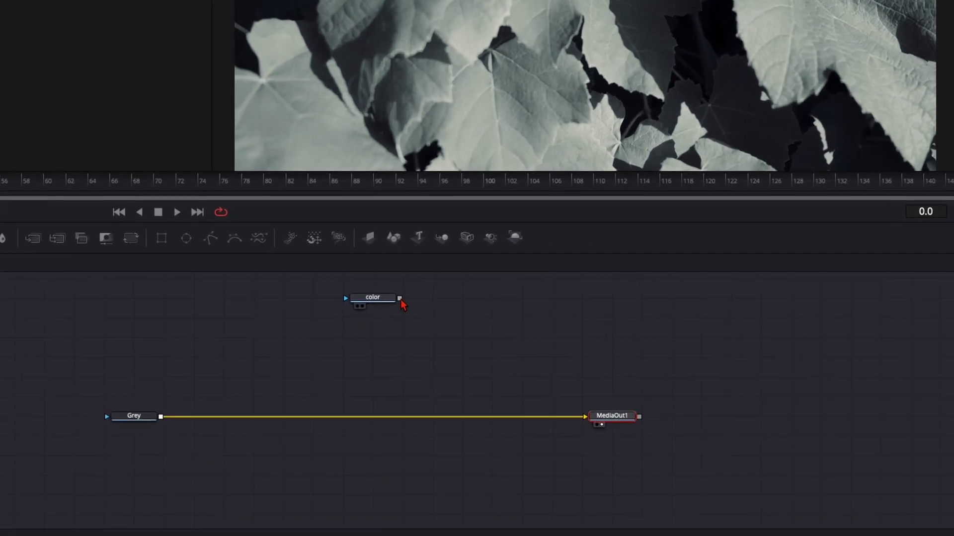
Merge the color node over the Grey node, creating Merge1
{"action": "left_click_drag", "start_coordinate": [422, 366], "coordinate": [274, 441]}
{"action": "left_click_drag", "start_coordinate": [162, 422], "coordinate": [159, 417]}
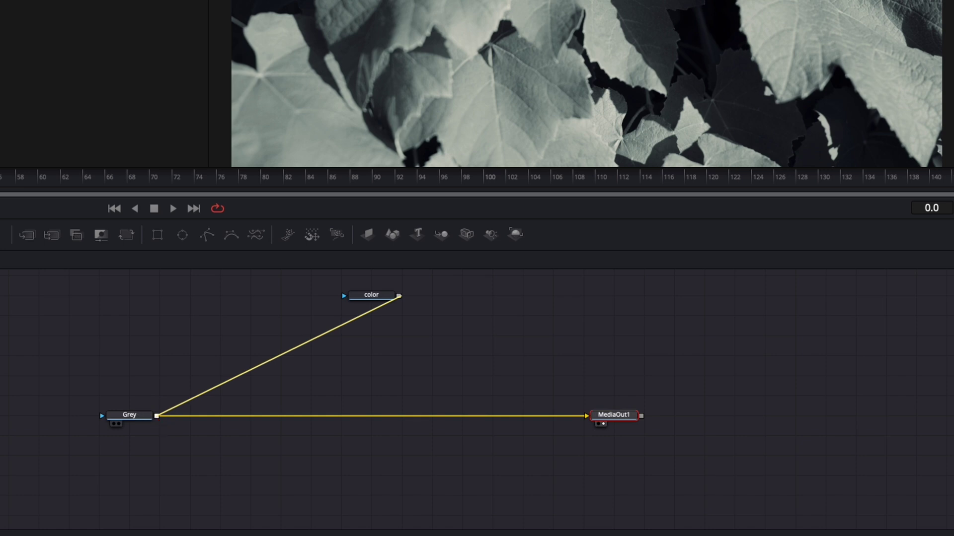
{"action": "left_click", "coordinate": [375, 297]}
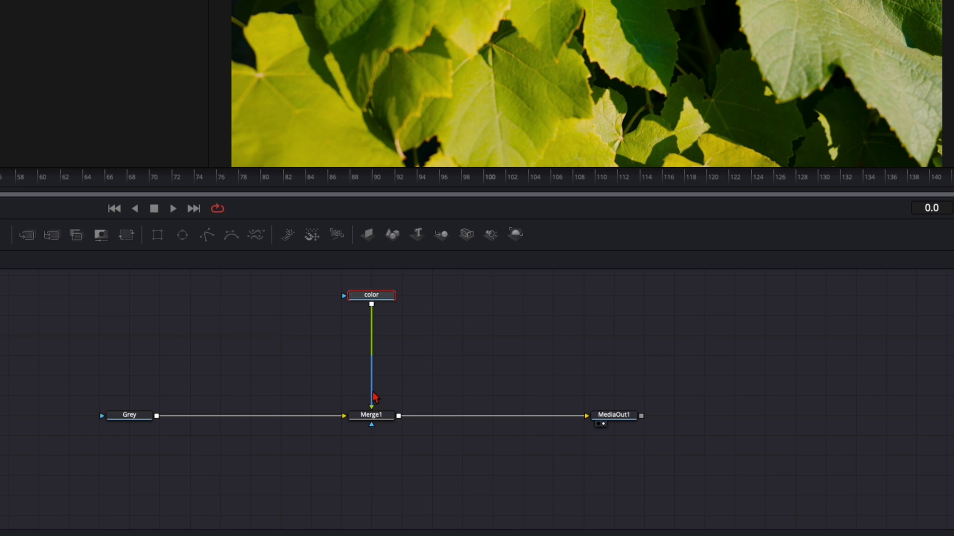
{"action": "left_click", "coordinate": [372, 423]}
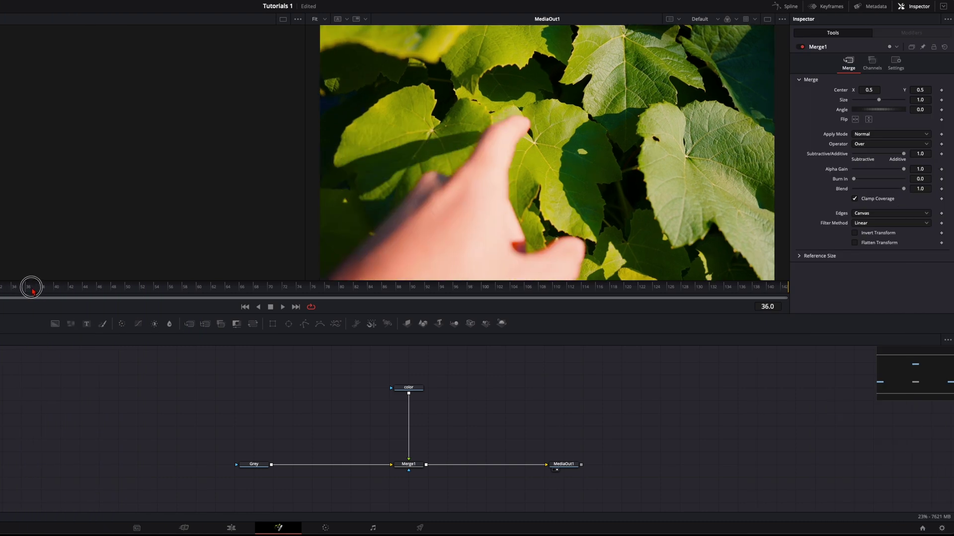
At frame 39, attach an Ellipse mask to the color node, centred on the fingertip
{"action": "left_click_drag", "start_coordinate": [32, 291], "coordinate": [49, 292]}
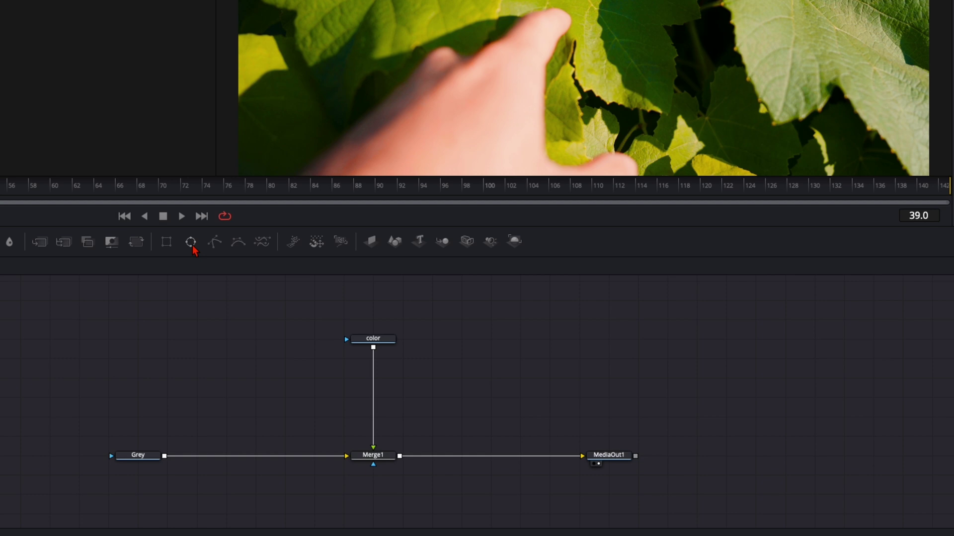
{"action": "left_click_drag", "start_coordinate": [288, 325], "coordinate": [332, 390]}
{"action": "left_click_drag", "start_coordinate": [251, 338], "coordinate": [341, 341]}
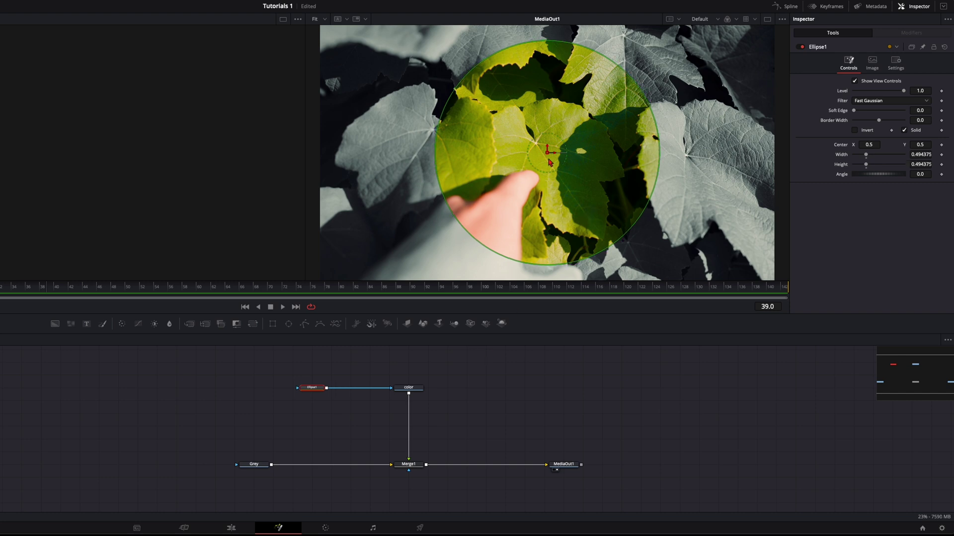
{"action": "left_click_drag", "start_coordinate": [550, 162], "coordinate": [538, 176]}
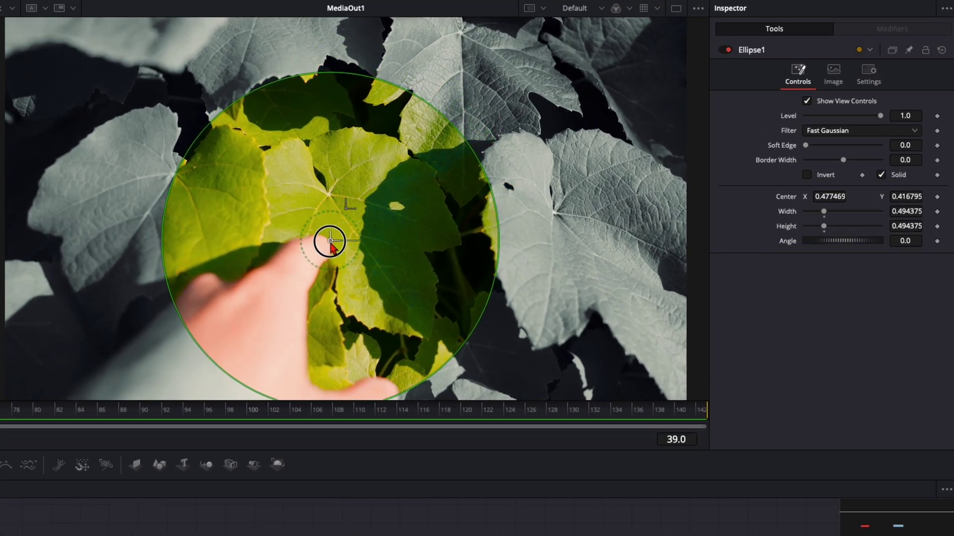
{"action": "left_click_drag", "start_coordinate": [330, 244], "coordinate": [329, 243]}
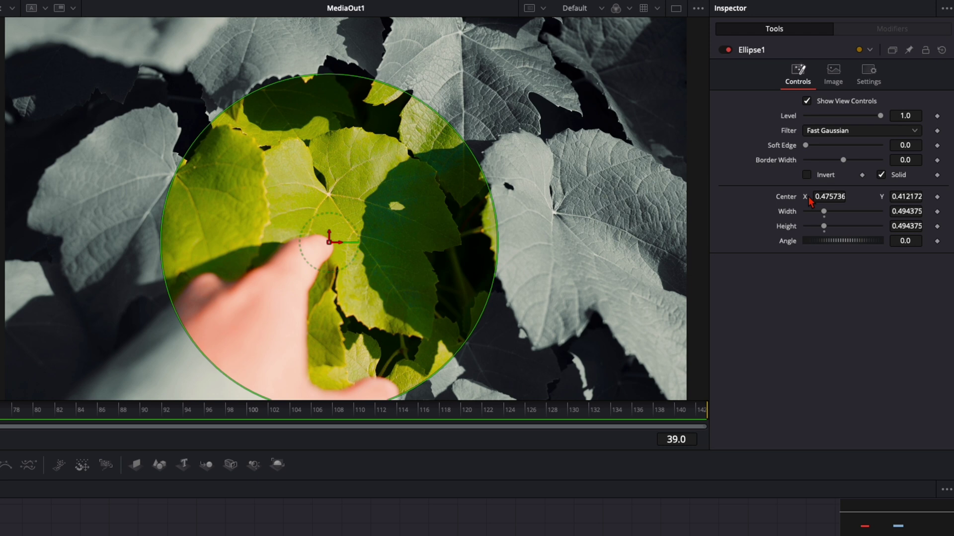
Keyframe the ellipse width and height at 0 on frame 39, then enlarge it near frame 125
{"action": "left_click_drag", "start_coordinate": [824, 211], "coordinate": [763, 219]}
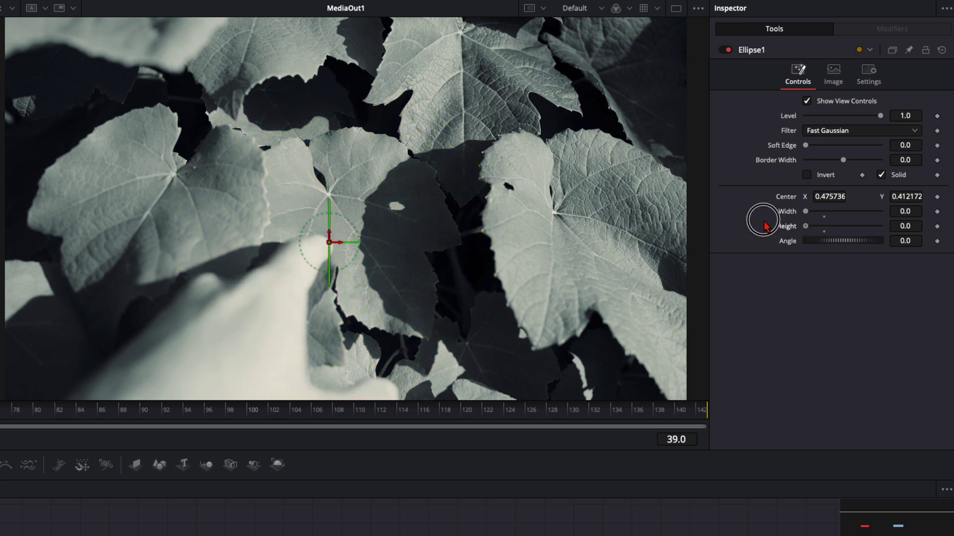
{"action": "left_click", "coordinate": [937, 211]}
{"action": "left_click", "coordinate": [936, 227]}
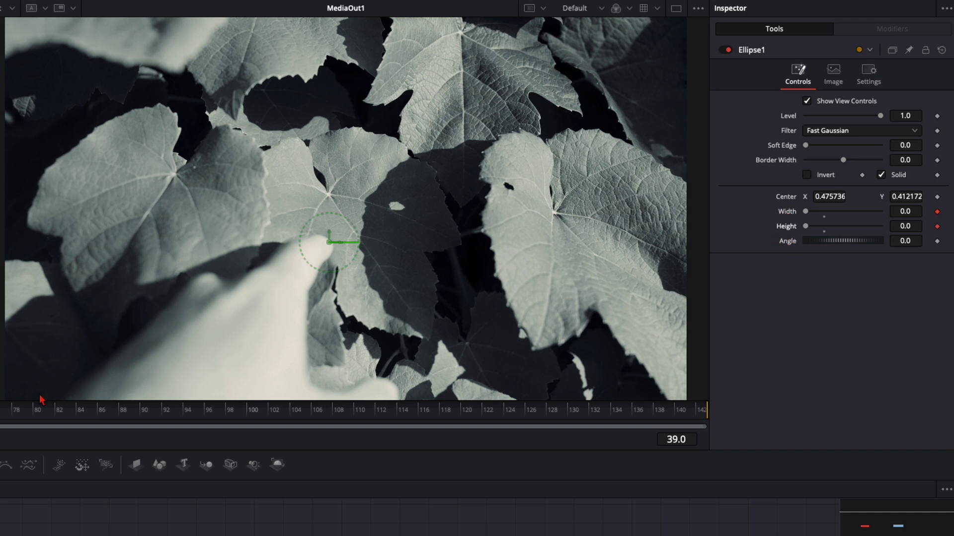
{"action": "left_click_drag", "start_coordinate": [43, 409], "coordinate": [548, 414]}
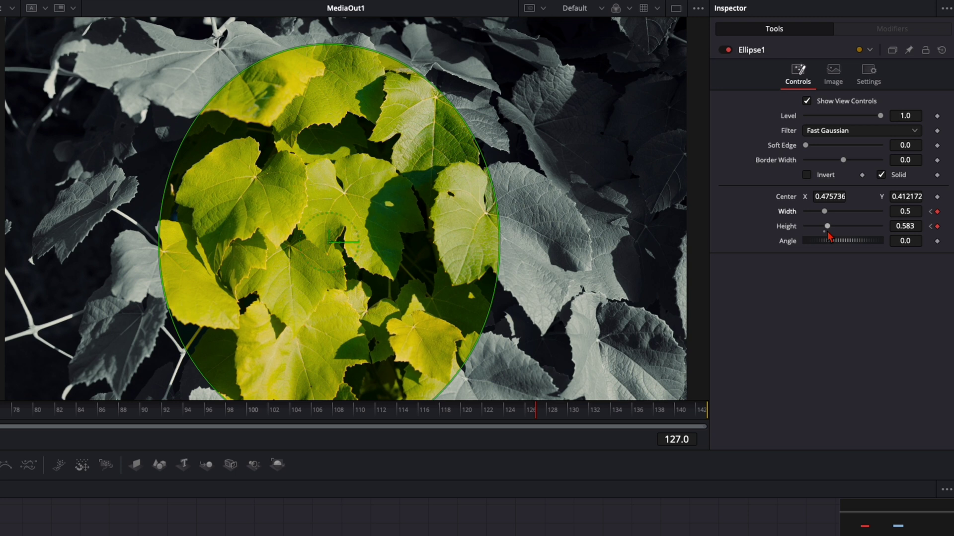
{"action": "scroll", "coordinate": [440, 322], "scroll_direction": "down", "scroll_amount": 3}
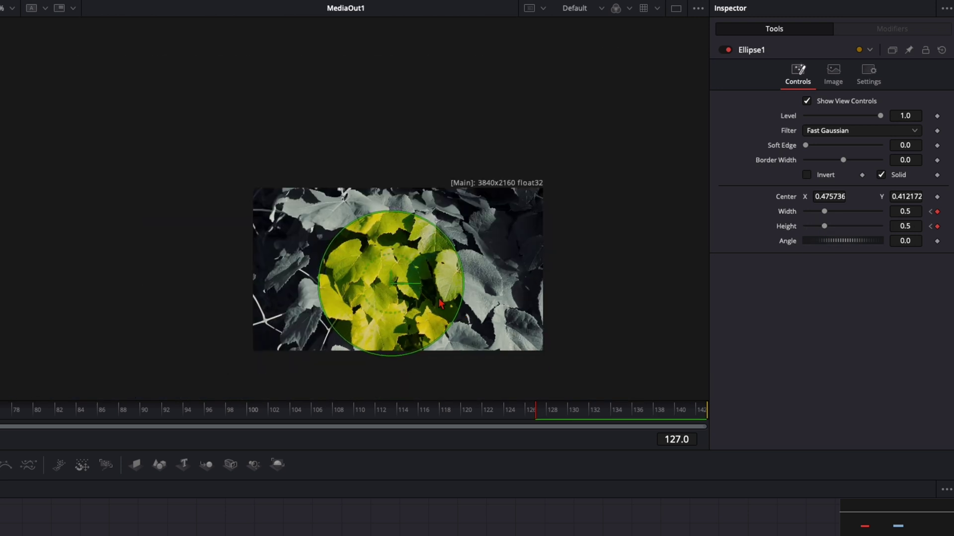
{"action": "left_click_drag", "start_coordinate": [441, 322], "coordinate": [495, 329]}
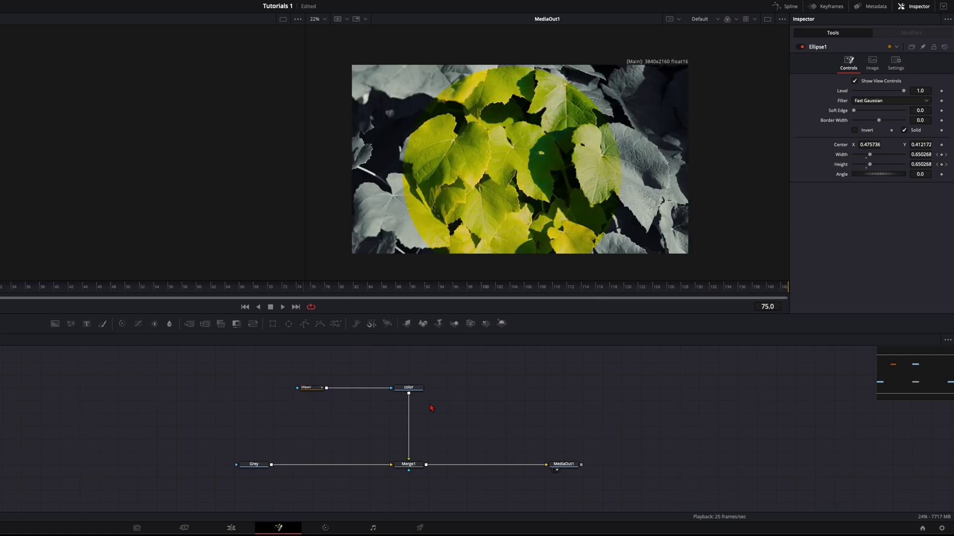
Insert a Displace node between the color node and Merge1
{"action": "left_click", "coordinate": [410, 388]}
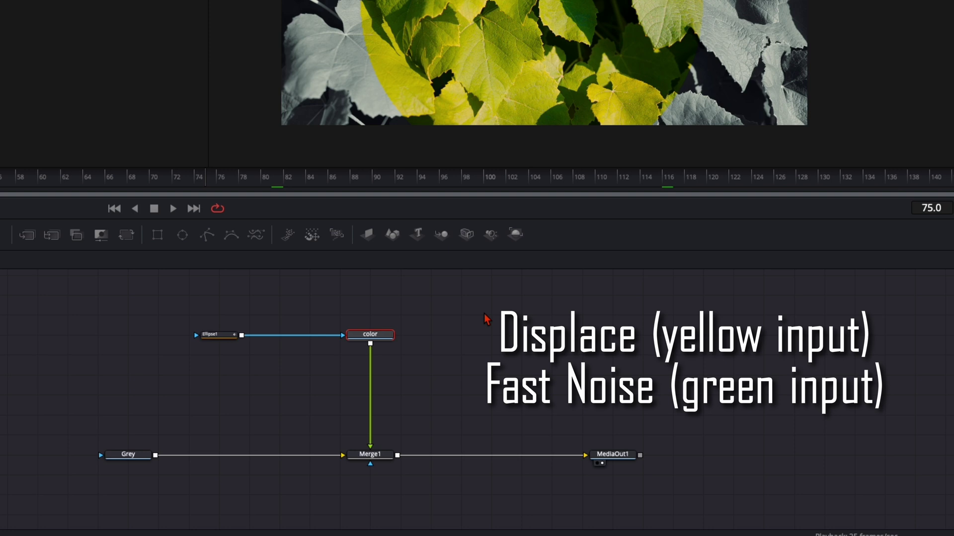
{"action": "key", "text": "ctrl+v"}
{"action": "left_click_drag", "start_coordinate": [366, 352], "coordinate": [372, 375]}
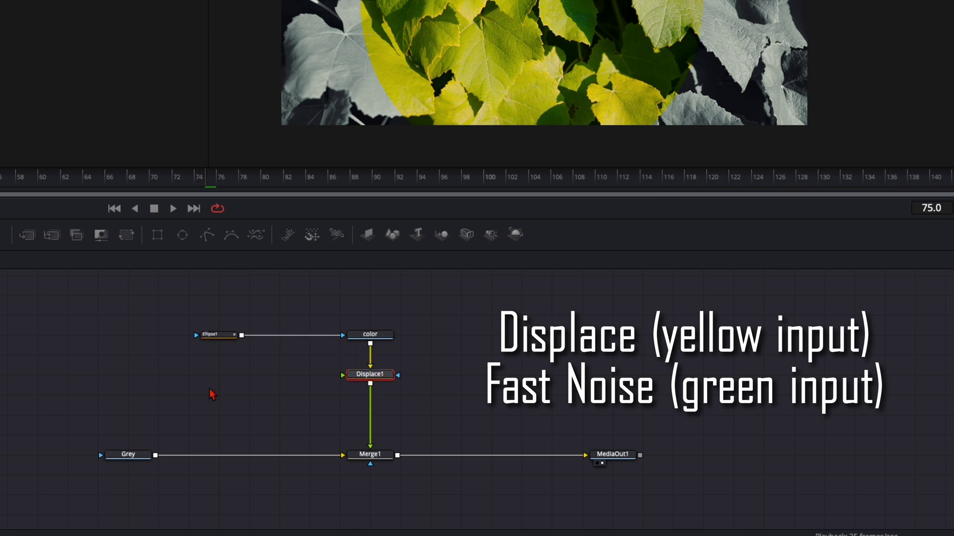
{"action": "left_click", "coordinate": [268, 386]}
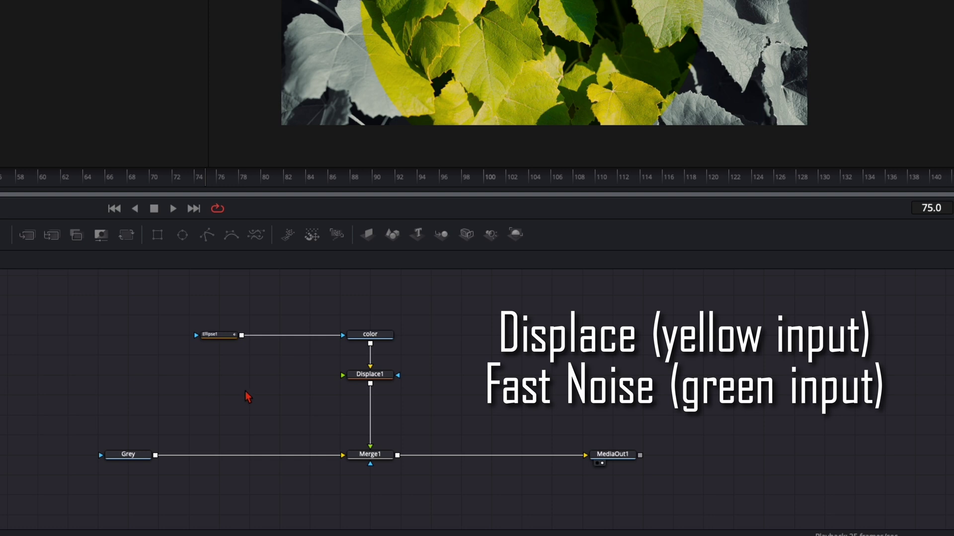
Add FastNoise1 beside Displace1 and raise its noise Detail to 10
{"action": "key", "text": "ctrl+v"}
{"action": "left_click_drag", "start_coordinate": [251, 394], "coordinate": [343, 376]}
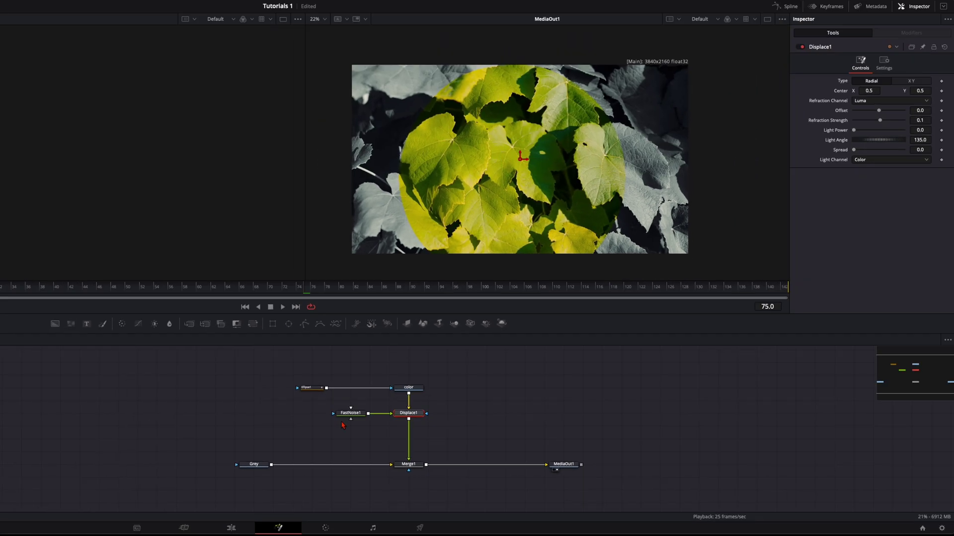
{"action": "left_click", "coordinate": [399, 420]}
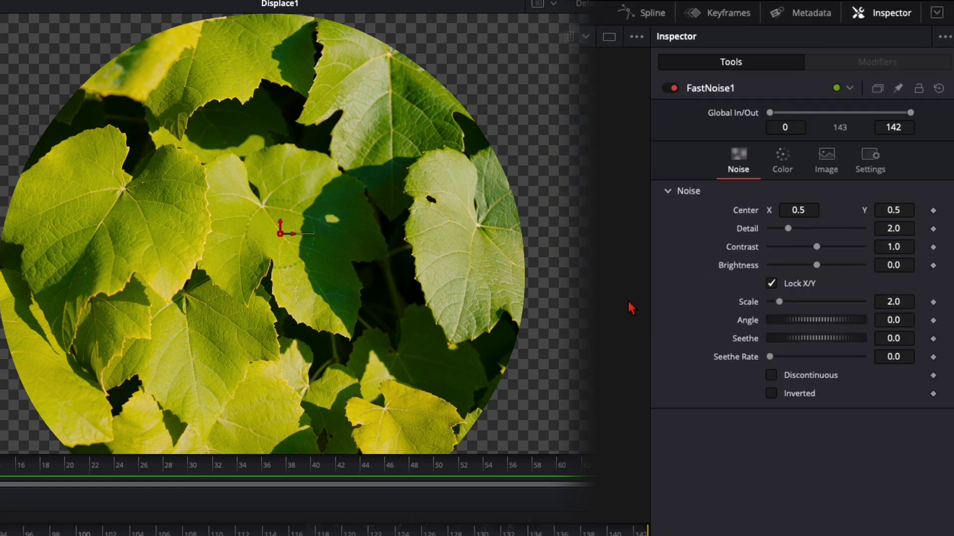
{"action": "left_click_drag", "start_coordinate": [787, 229], "coordinate": [862, 265]}
{"action": "left_click_drag", "start_coordinate": [860, 228], "coordinate": [872, 239]}
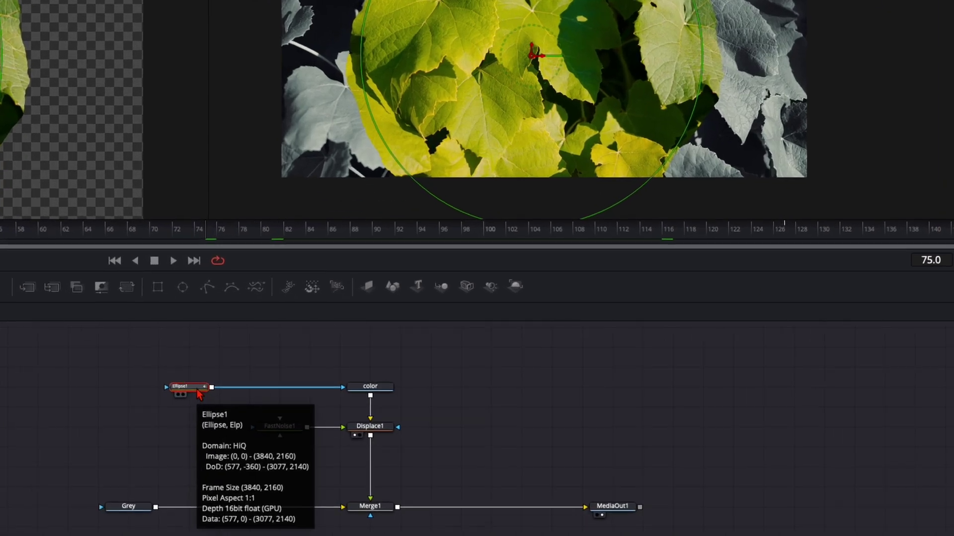
Paste a linked instance of Ellipse1 below the original and compare their settings
{"action": "right_click", "coordinate": [296, 393]}
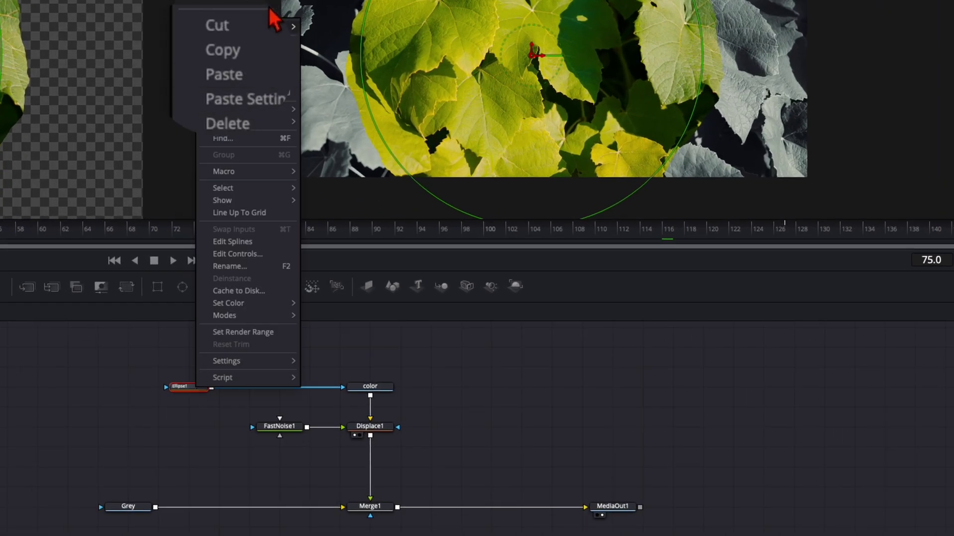
{"action": "left_click", "coordinate": [221, 56]}
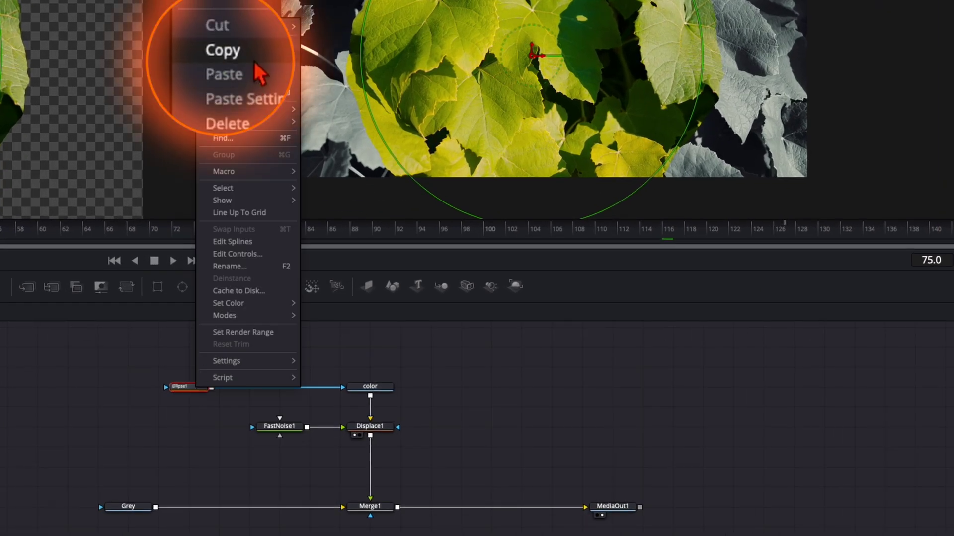
{"action": "right_click", "coordinate": [175, 437]}
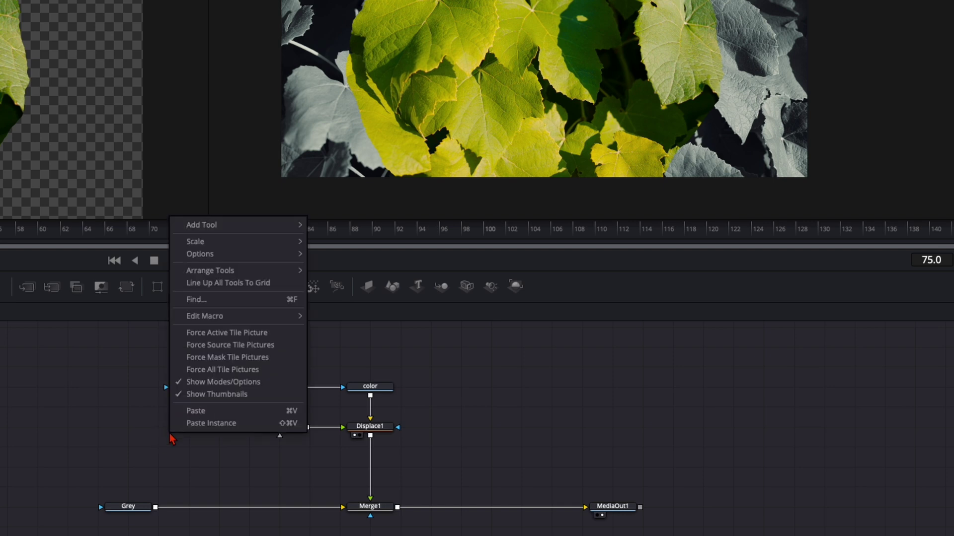
{"action": "left_click", "coordinate": [203, 423]}
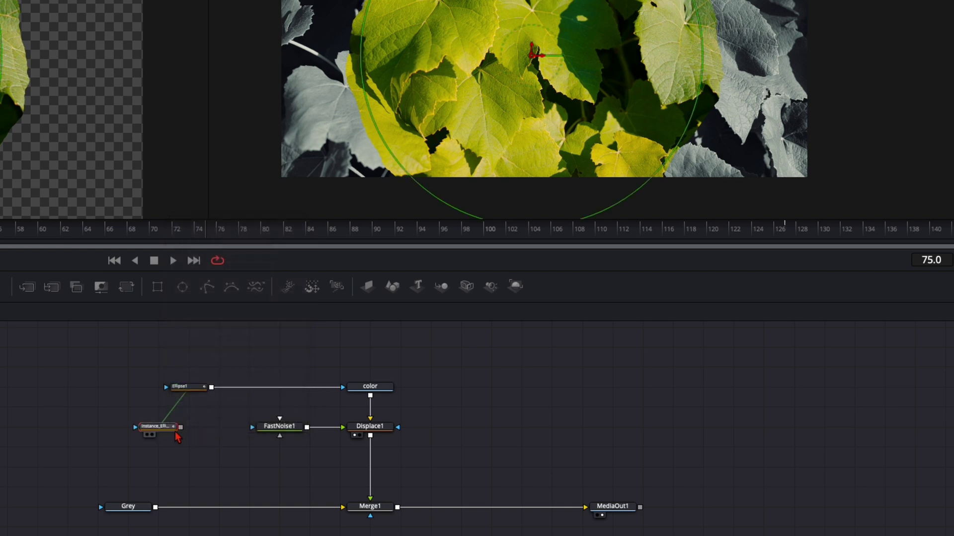
{"action": "left_click_drag", "start_coordinate": [177, 432], "coordinate": [196, 411]}
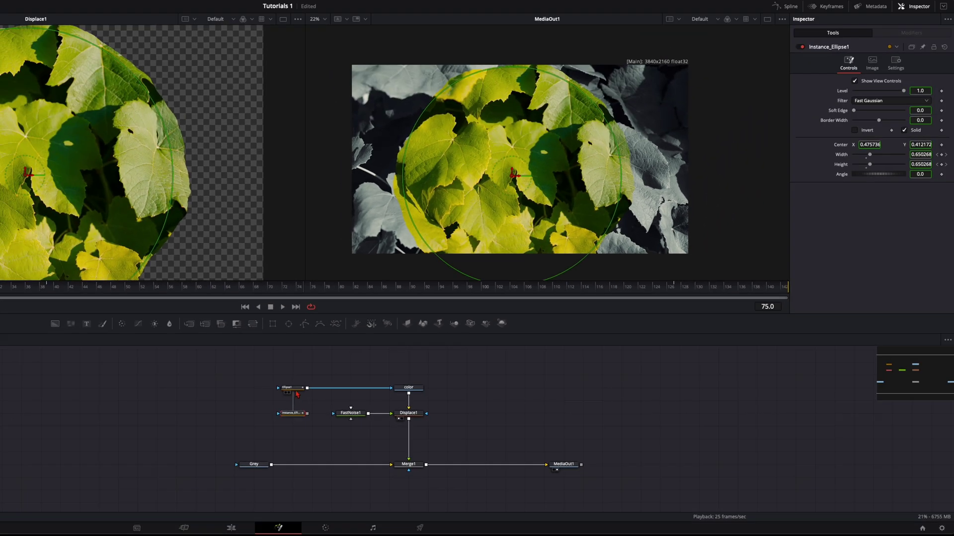
{"action": "left_click", "coordinate": [297, 395]}
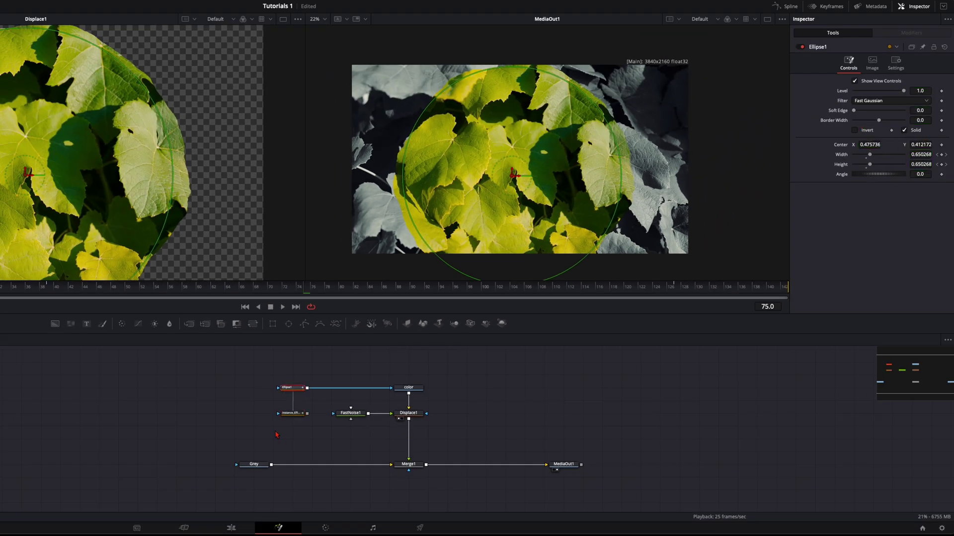
{"action": "left_click", "coordinate": [288, 417]}
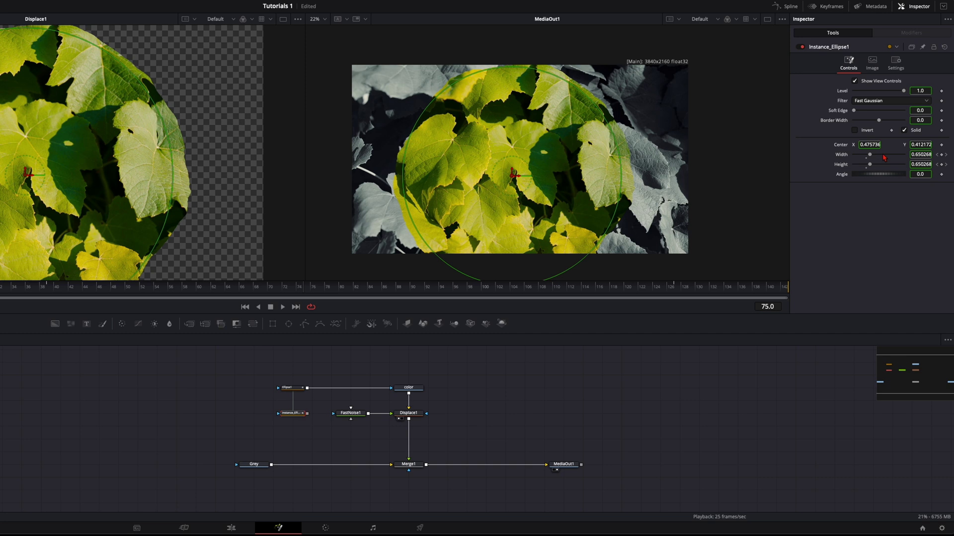
{"action": "left_click", "coordinate": [297, 394]}
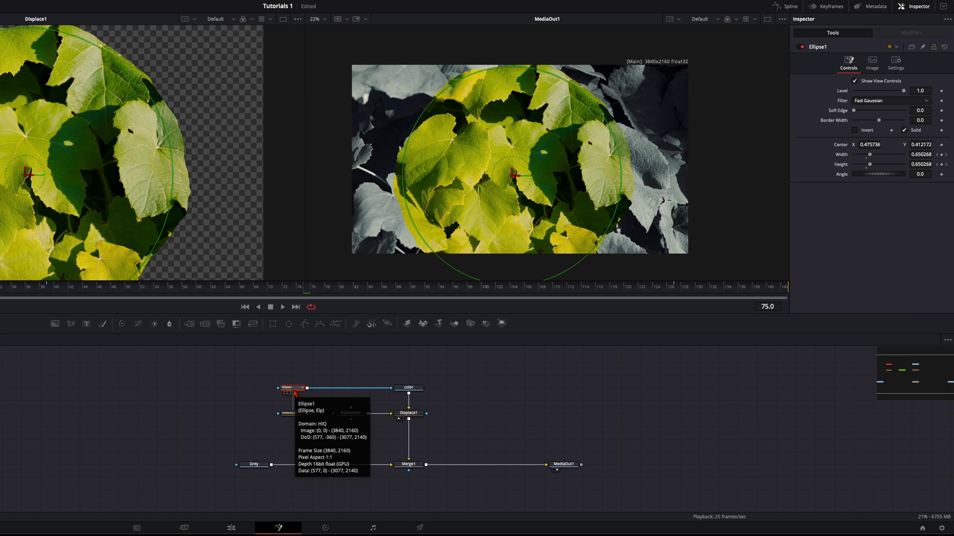
Deinstance Solid, Soft Edge and Border Width on Instance_Ellipse1
{"action": "left_click", "coordinate": [291, 415]}
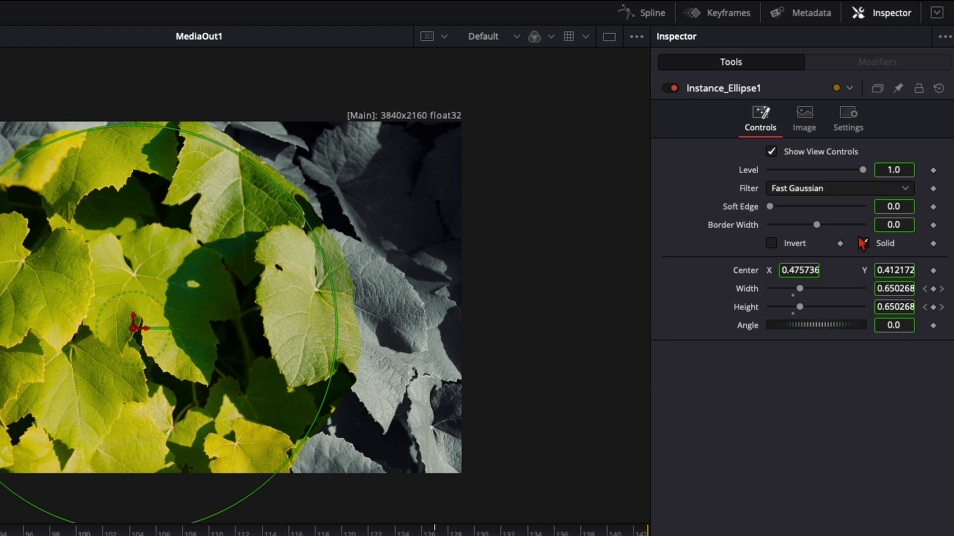
{"action": "right_click", "coordinate": [884, 253]}
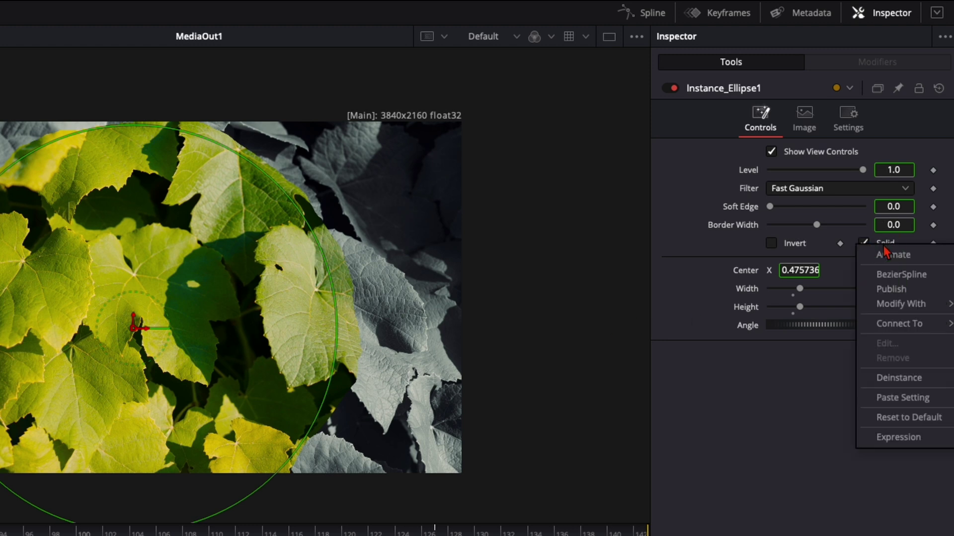
{"action": "left_click", "coordinate": [895, 386]}
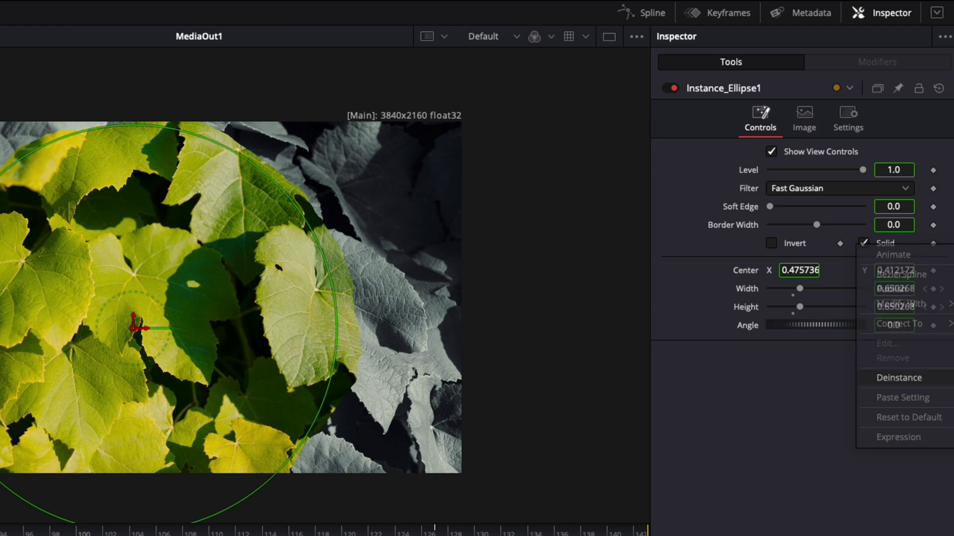
{"action": "right_click", "coordinate": [746, 217]}
{"action": "left_click", "coordinate": [783, 343]}
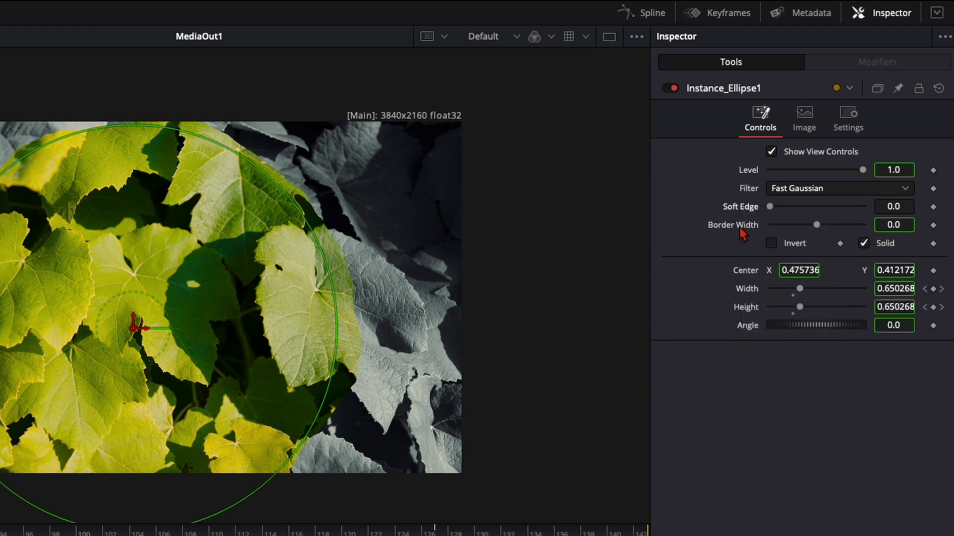
{"action": "right_click", "coordinate": [743, 232]}
{"action": "left_click", "coordinate": [770, 362]}
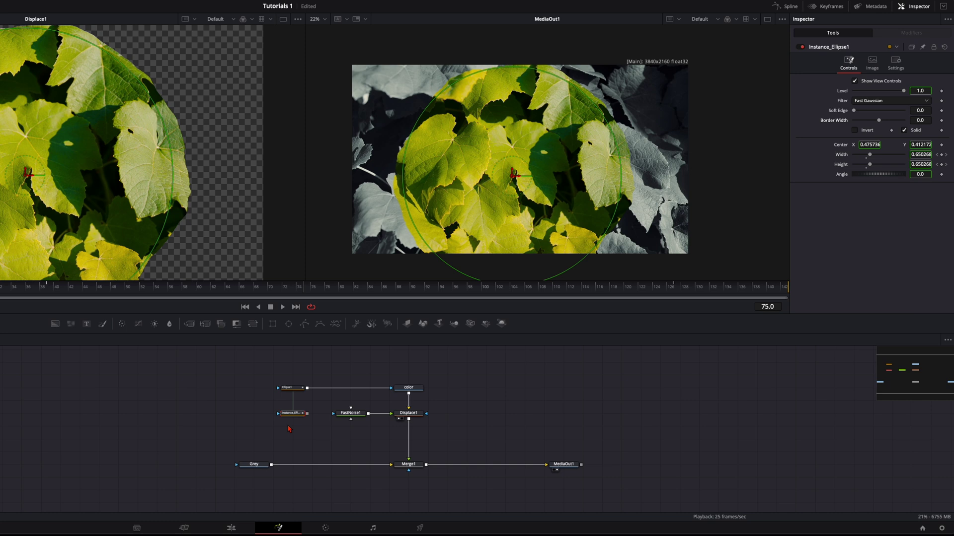
Make Instance_Ellipse1 an outline ring with Border Width 0.057 and Soft Edge 0.052
{"action": "left_click", "coordinate": [286, 418]}
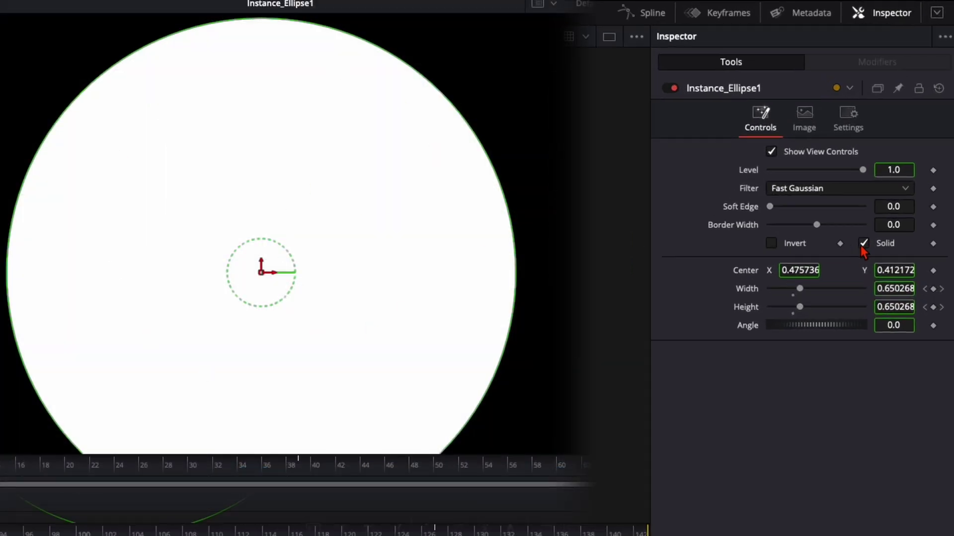
{"action": "left_click", "coordinate": [863, 244]}
{"action": "left_click_drag", "start_coordinate": [887, 224], "coordinate": [946, 226]}
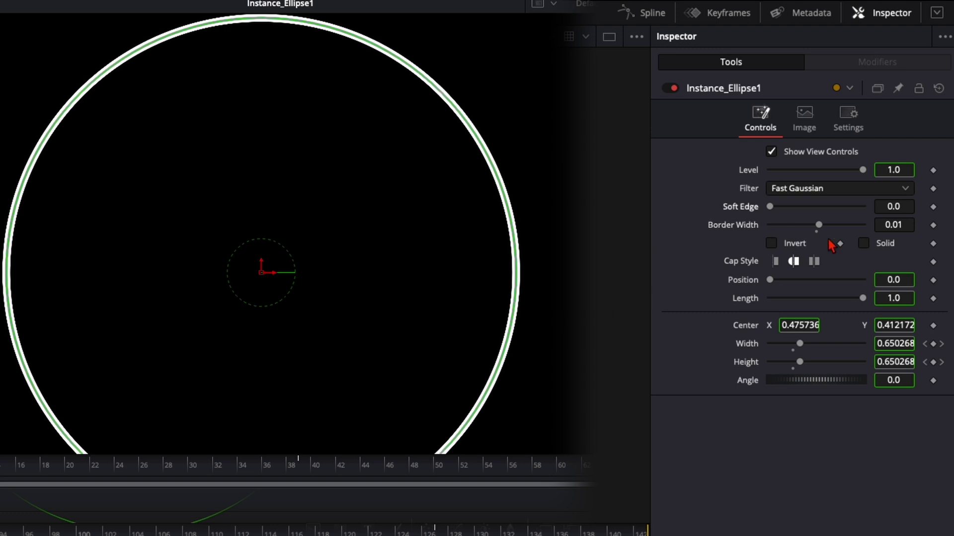
{"action": "left_click_drag", "start_coordinate": [896, 224], "coordinate": [912, 225]}
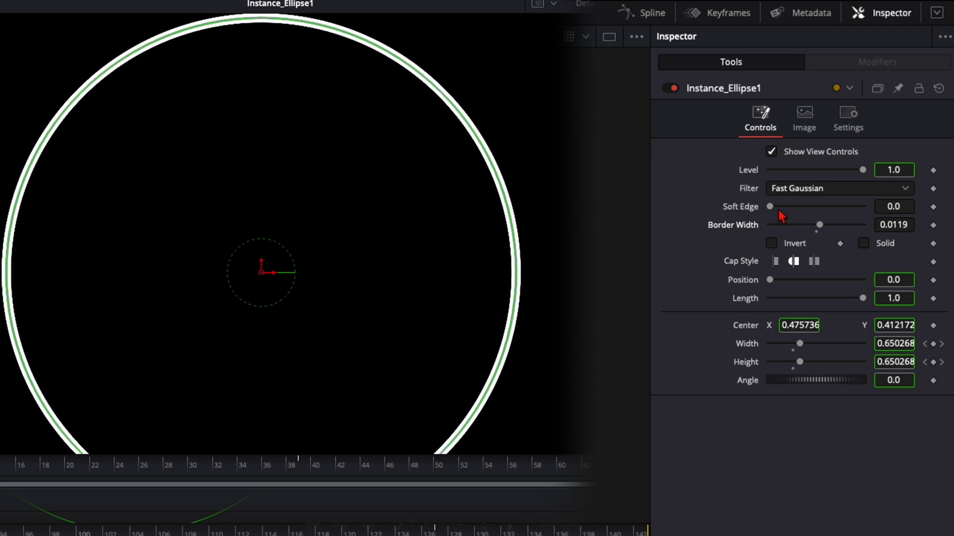
{"action": "left_click_drag", "start_coordinate": [771, 207], "coordinate": [832, 228]}
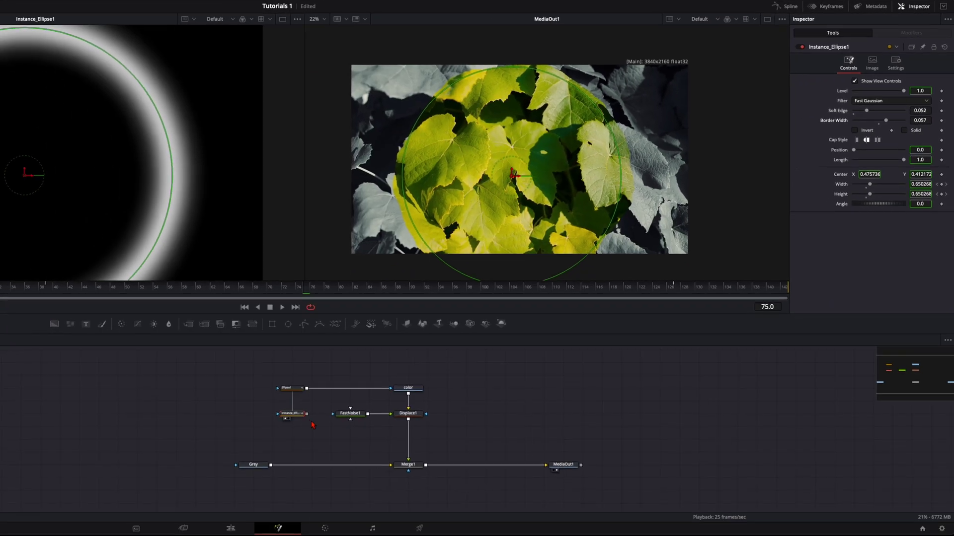
Feed the ring into FastNoise1 and view Displace1's output
{"action": "left_click_drag", "start_coordinate": [308, 417], "coordinate": [336, 418]}
{"action": "left_click", "coordinate": [408, 413]}
{"action": "key", "text": "1"}
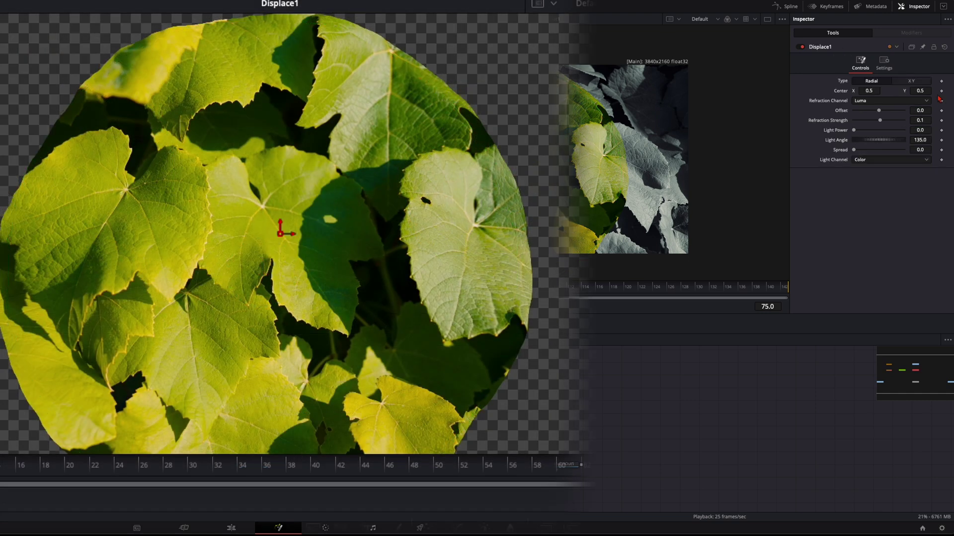
Tune Displace1 to Offset -0.422, Light Power 1.157, Spread 0.898, with lower refraction strength and a thinner ring border
{"action": "left_click_drag", "start_coordinate": [878, 111], "coordinate": [902, 111]}
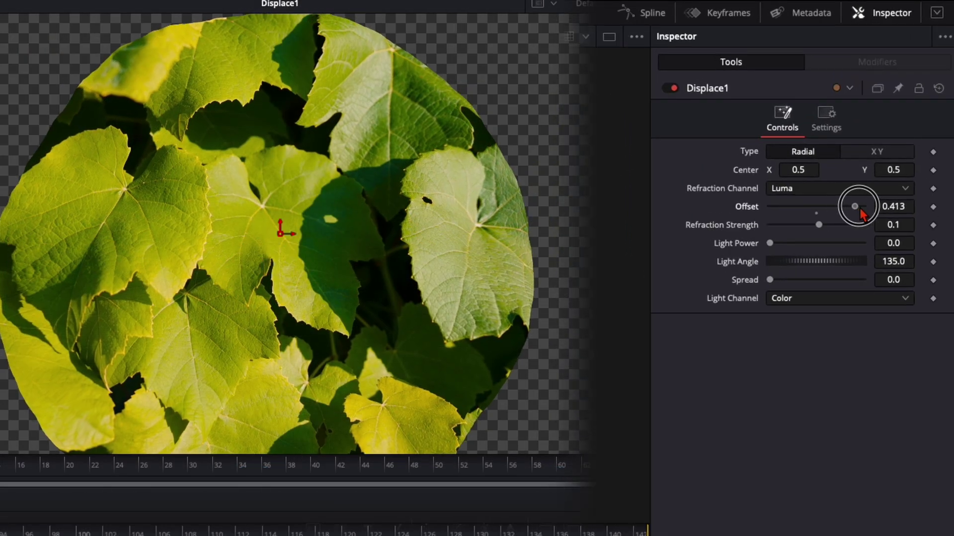
{"action": "left_click_drag", "start_coordinate": [859, 214], "coordinate": [835, 230]}
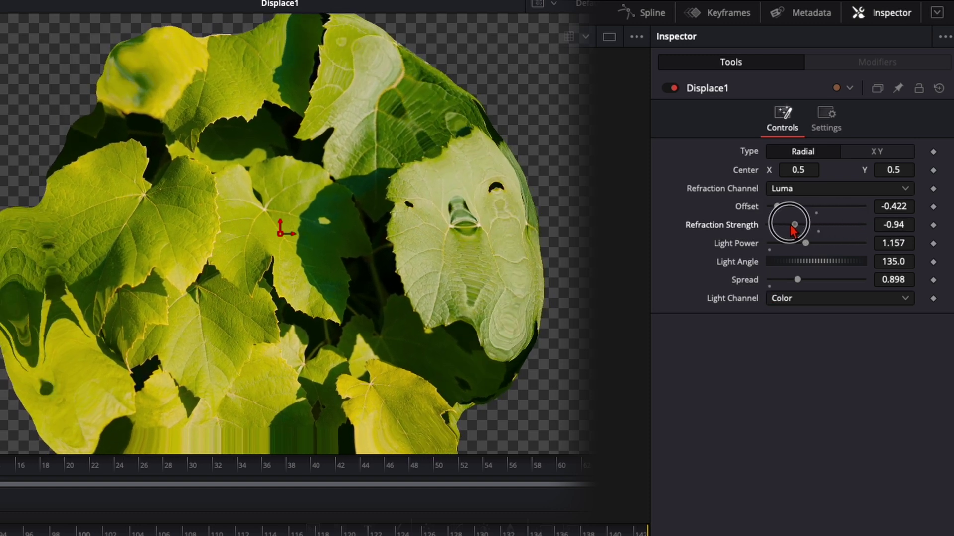
{"action": "left_click_drag", "start_coordinate": [795, 221], "coordinate": [830, 228]}
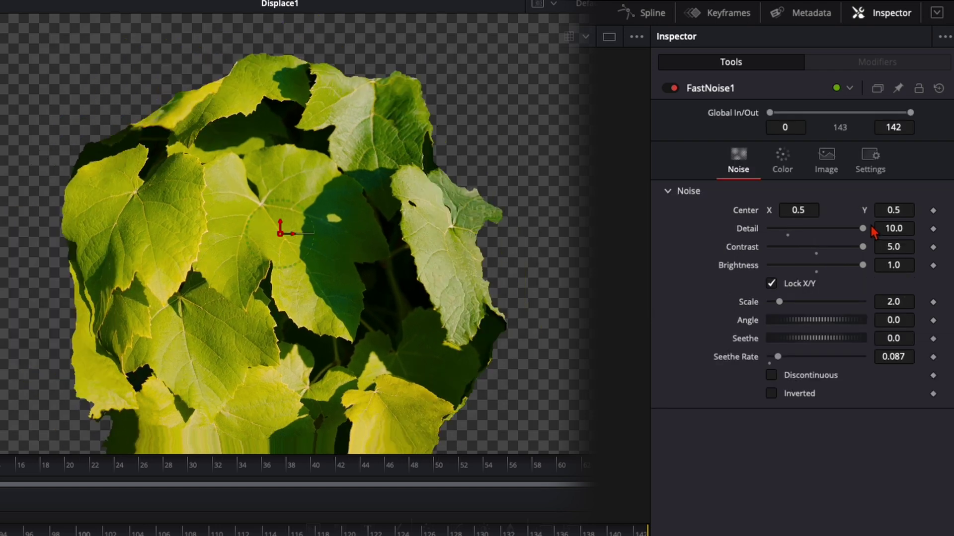
{"action": "left_click_drag", "start_coordinate": [790, 302], "coordinate": [830, 303]}
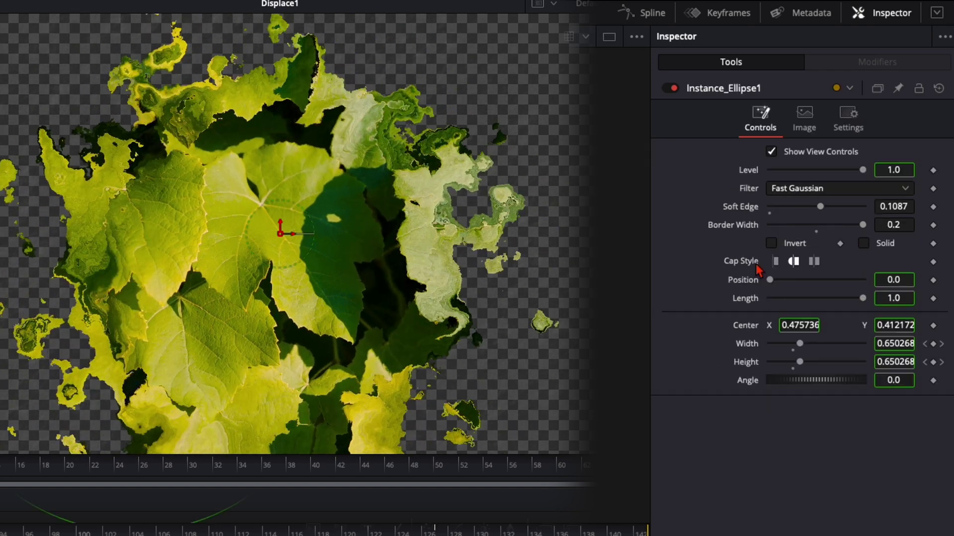
{"action": "left_click_drag", "start_coordinate": [844, 225], "coordinate": [824, 223]}
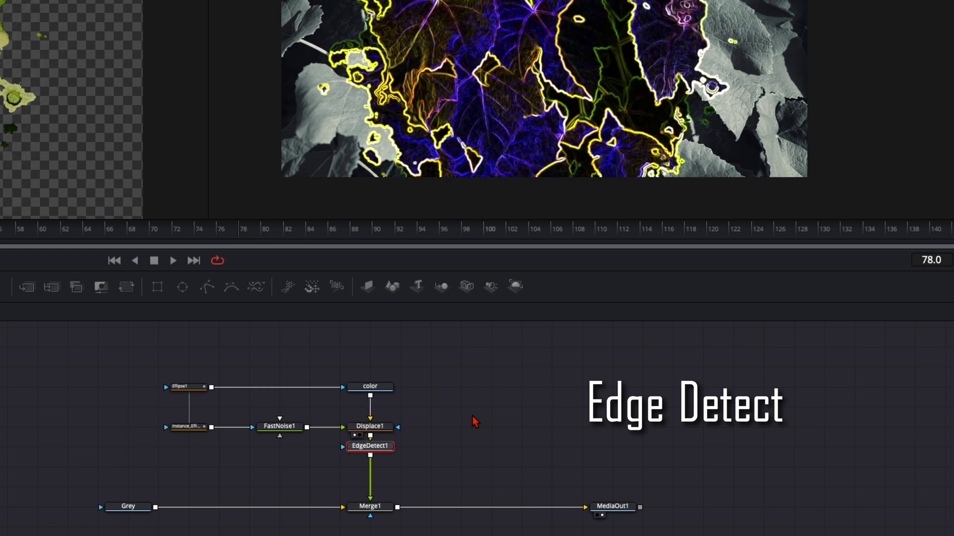
Mask EdgeDetect1 with Instance_Ellipse1, then toggle the edge effect off and on to compare
{"action": "left_click", "coordinate": [188, 427]}
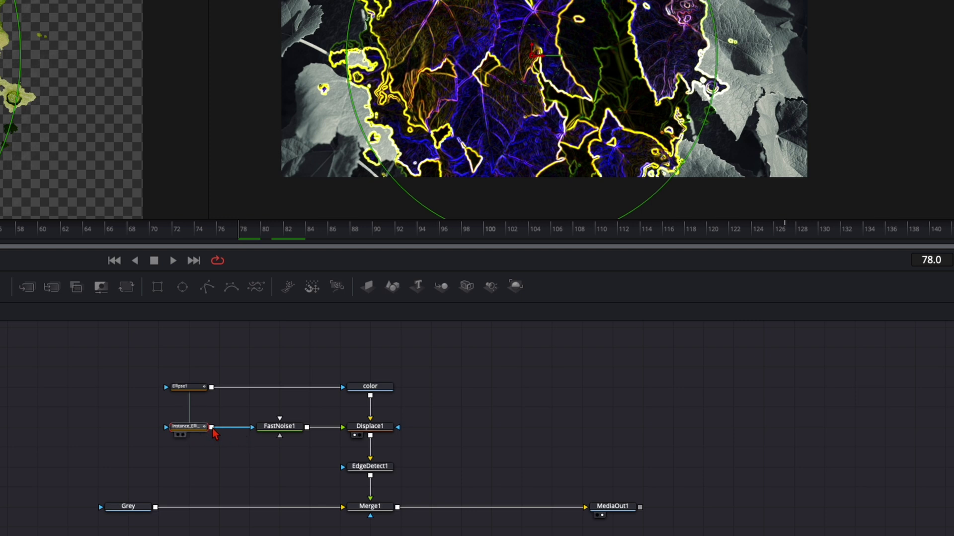
{"action": "left_click_drag", "start_coordinate": [212, 428], "coordinate": [343, 467]}
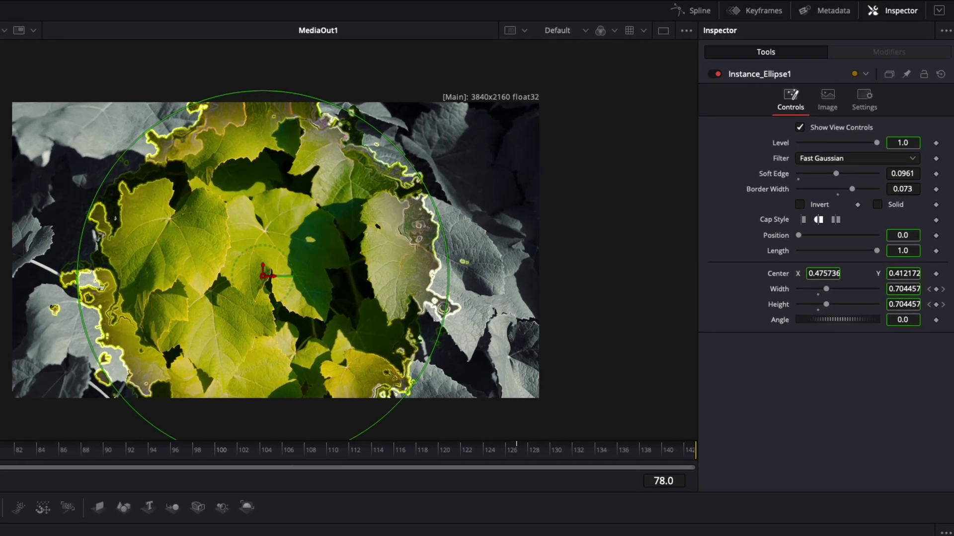
{"action": "left_click", "coordinate": [346, 392]}
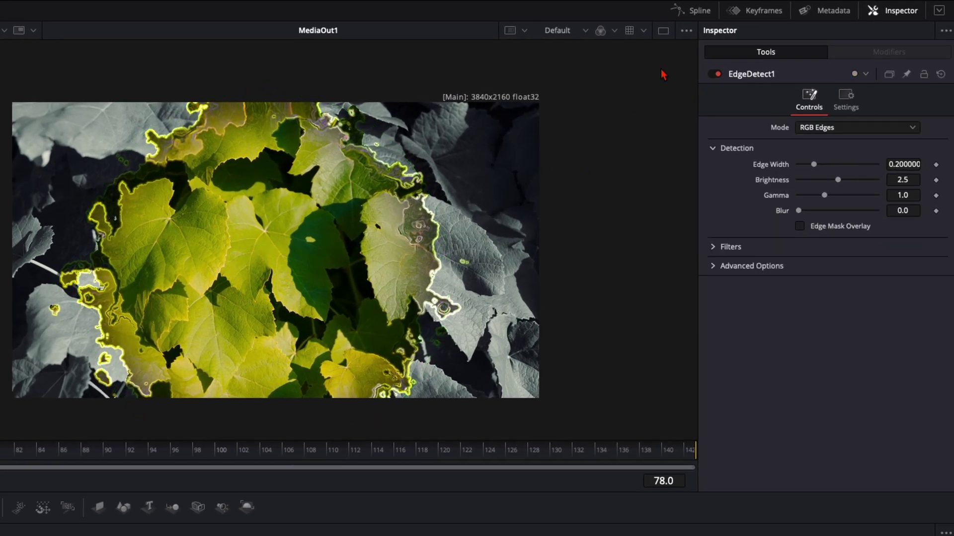
{"action": "left_click", "coordinate": [715, 74]}
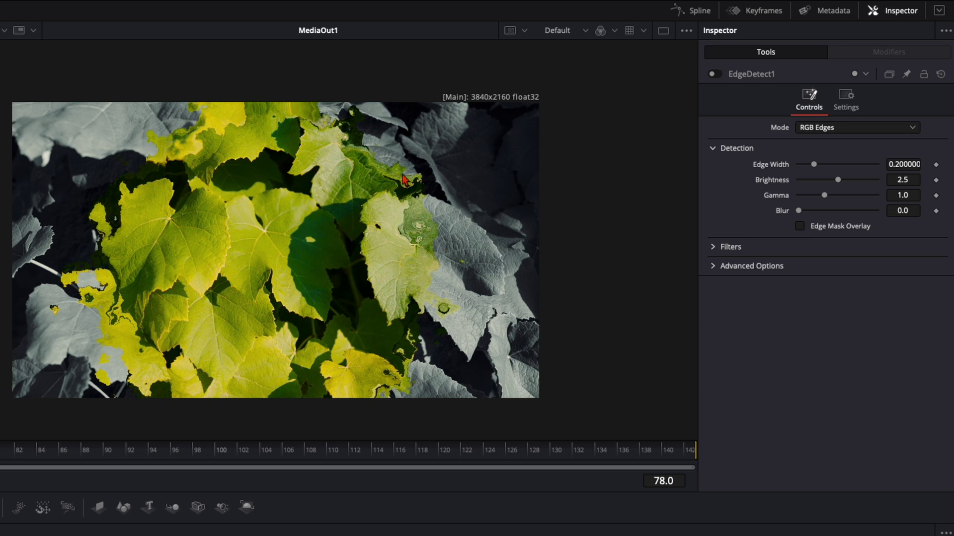
{"action": "left_click", "coordinate": [716, 74]}
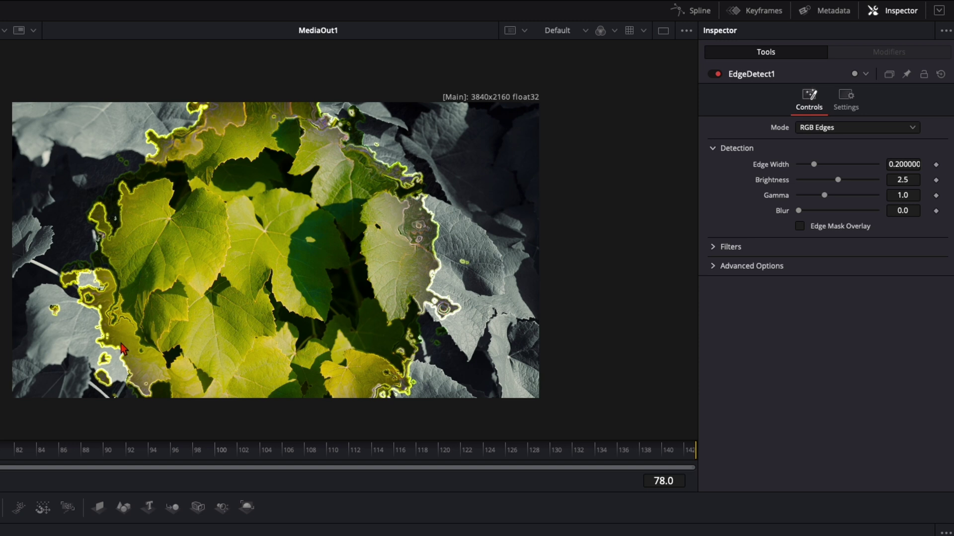
Set EdgeDetect1 to orange Grayscale Edges with Edge Width 0.2, previewing frames 81–90
{"action": "left_click", "coordinate": [833, 131]}
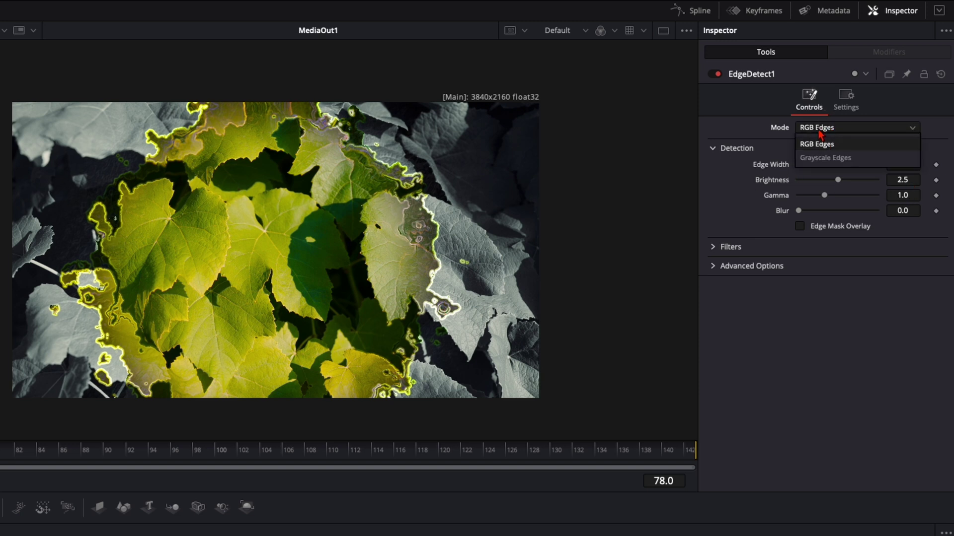
{"action": "left_click", "coordinate": [818, 160]}
{"action": "left_click", "coordinate": [821, 149]}
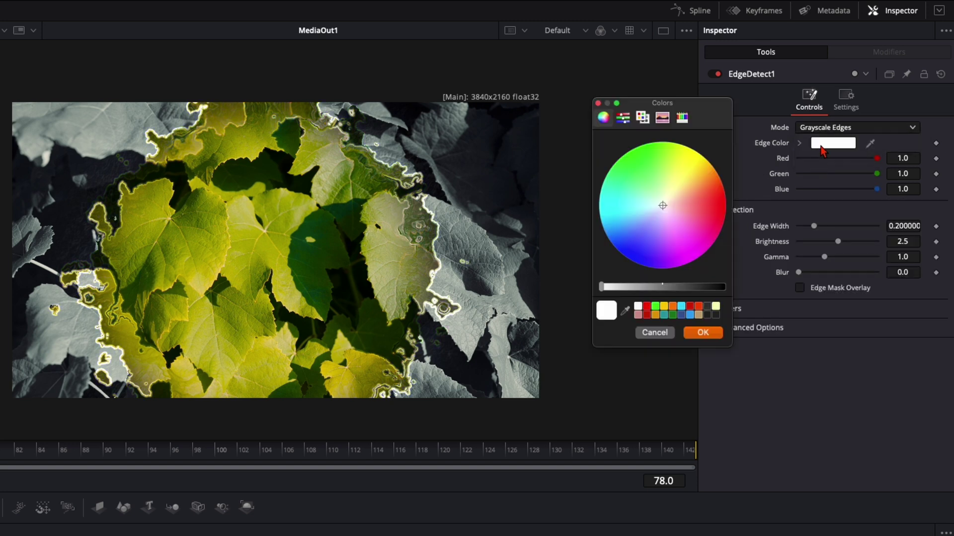
{"action": "left_click_drag", "start_coordinate": [663, 205], "coordinate": [733, 185]}
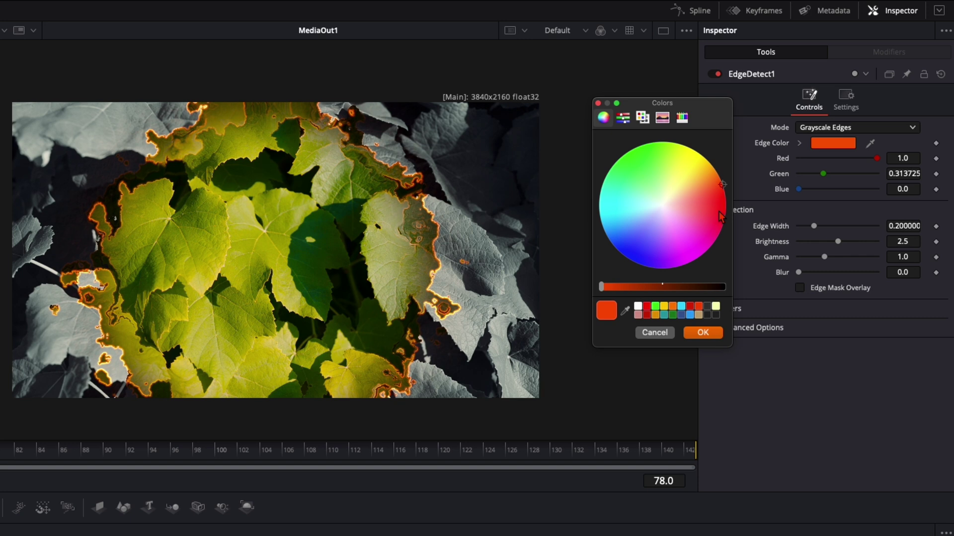
{"action": "key", "text": "Return"}
{"action": "left_click_drag", "start_coordinate": [814, 229], "coordinate": [850, 243]}
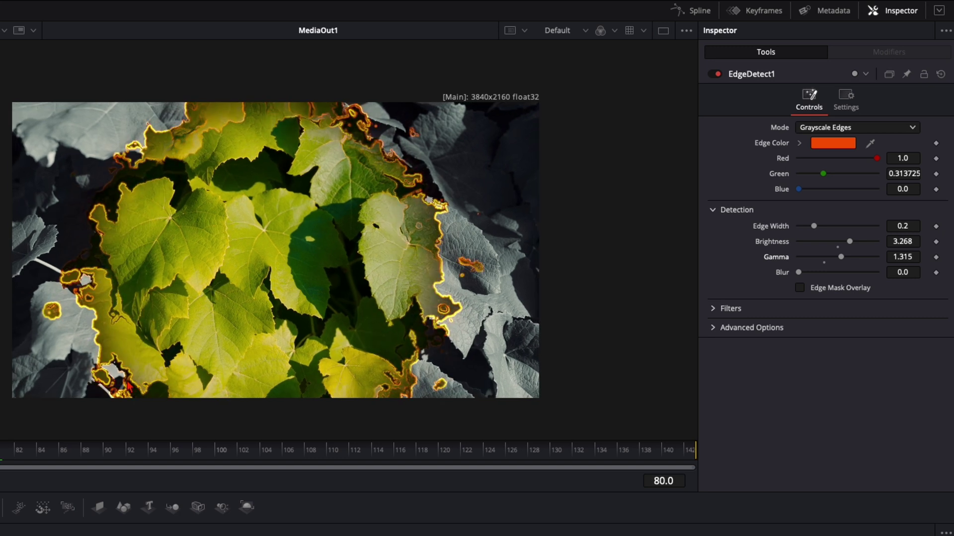
{"action": "left_click", "coordinate": [11, 456]}
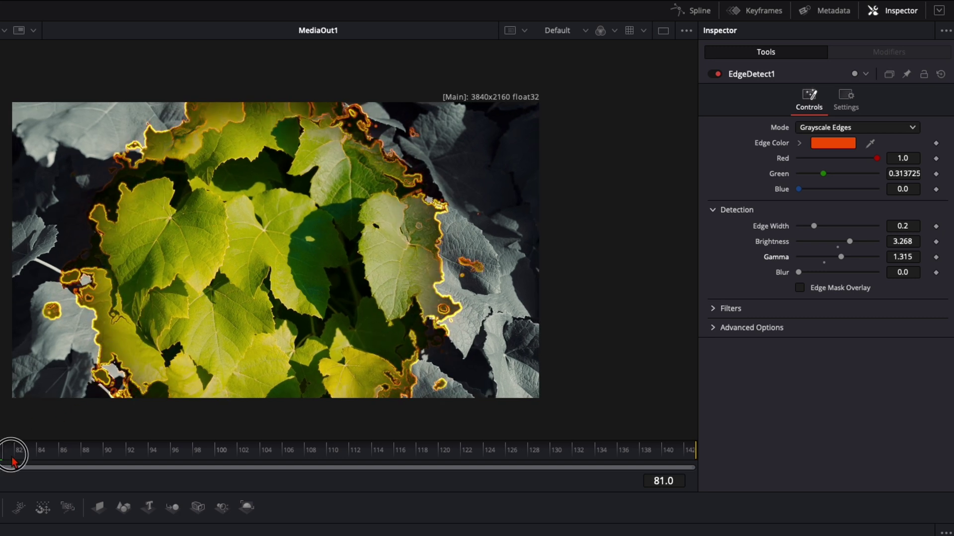
{"action": "left_click_drag", "start_coordinate": [11, 456], "coordinate": [355, 449]}
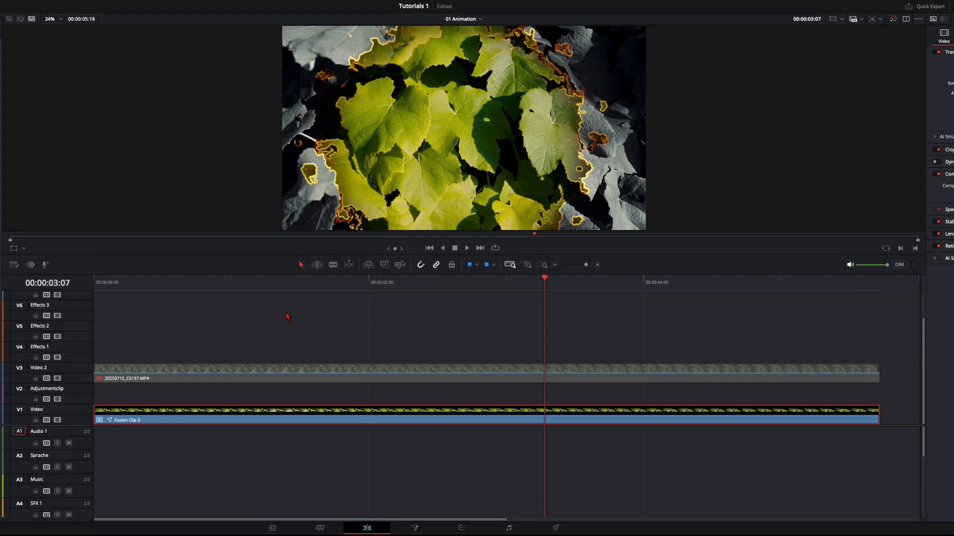
Replay the edit and re-enable the hand clip on track V3
{"action": "key", "text": "Home"}
{"action": "key", "text": "space"}
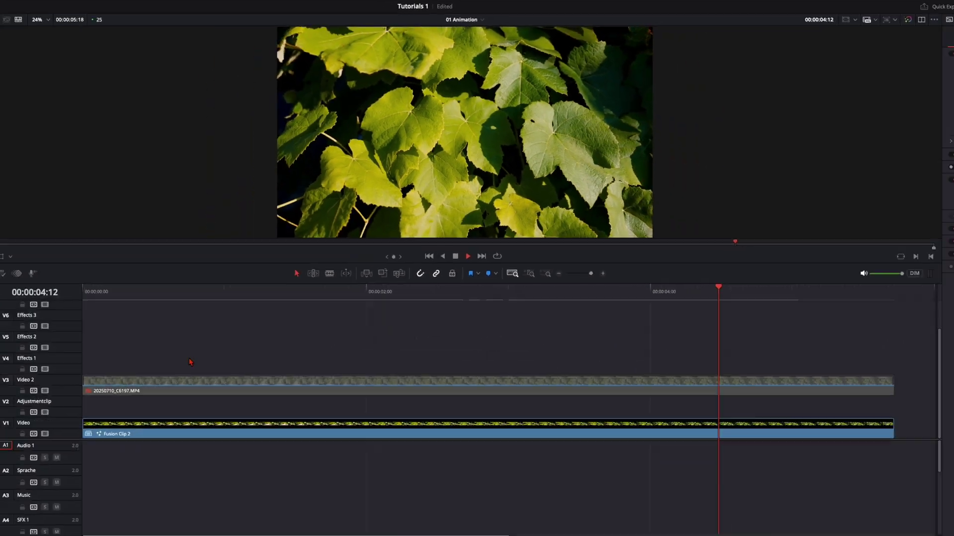
{"action": "key", "text": "space"}
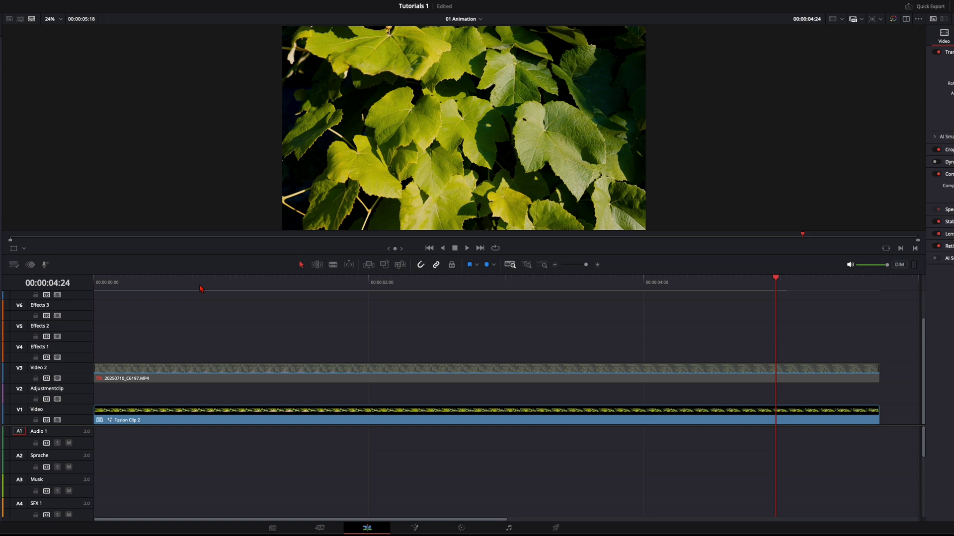
{"action": "key", "text": "Home"}
{"action": "left_click_drag", "start_coordinate": [256, 282], "coordinate": [270, 281]}
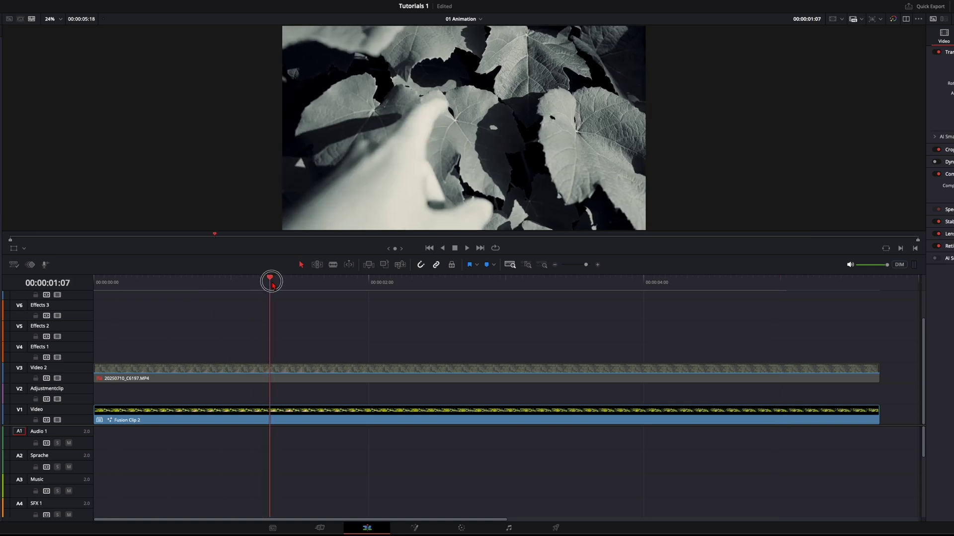
{"action": "left_click", "coordinate": [320, 376]}
{"action": "key", "text": "d"}
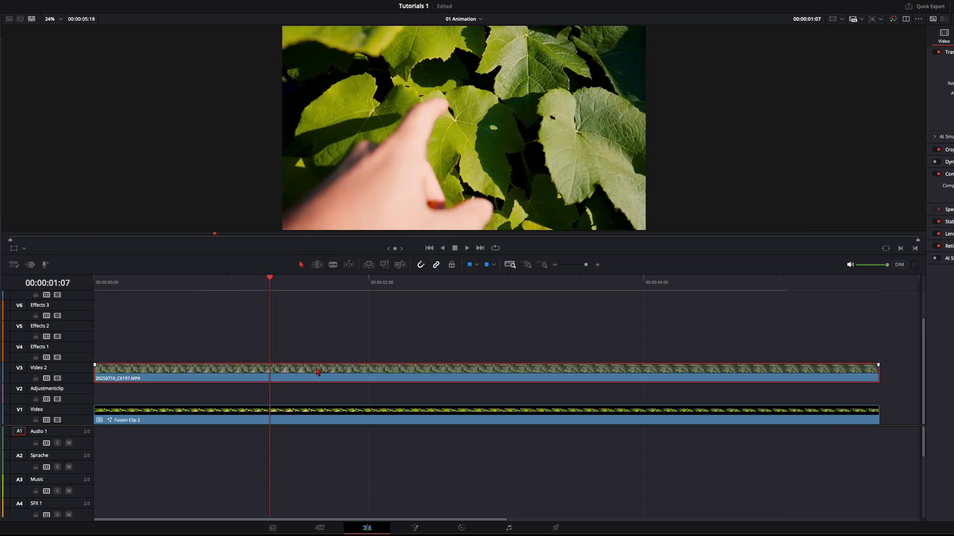
Cut the V3 clip at the two-second mark, delete the remainder, and replay from the start
{"action": "left_click_drag", "start_coordinate": [280, 286], "coordinate": [380, 285]}
{"action": "key", "text": "ctrl+b"}
{"action": "left_click", "coordinate": [399, 383]}
{"action": "key", "text": "Delete"}
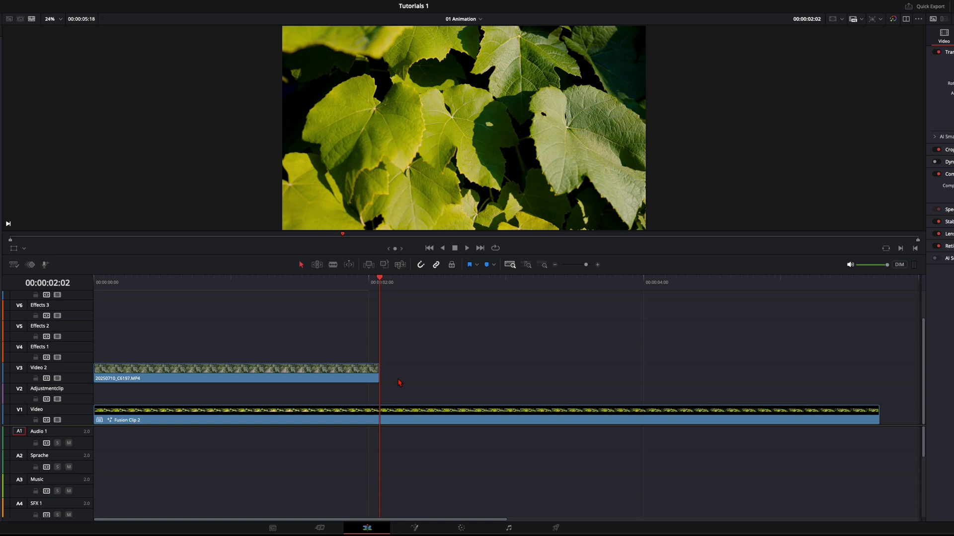
{"action": "left_click", "coordinate": [206, 274]}
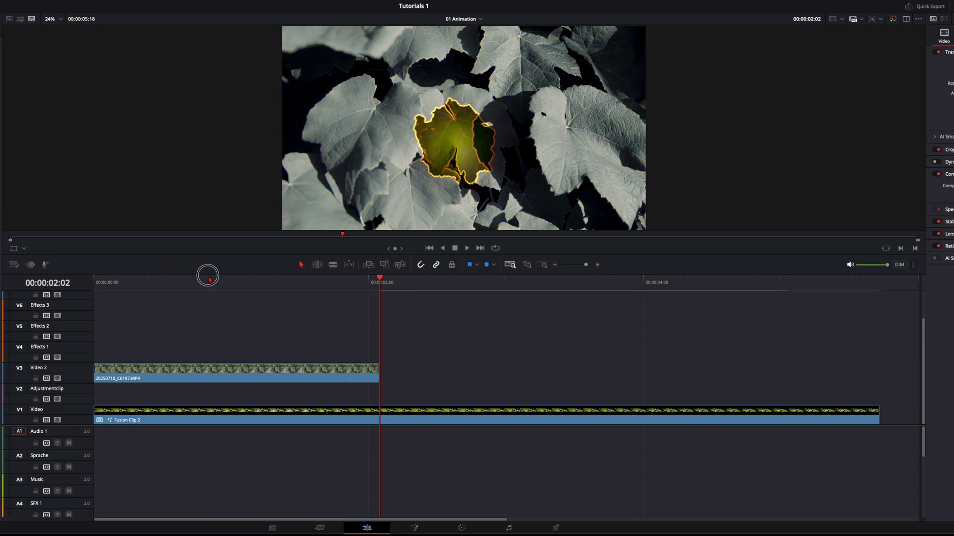
{"action": "key", "text": "Home"}
{"action": "key", "text": "space"}
{"action": "left_click", "coordinate": [252, 375]}
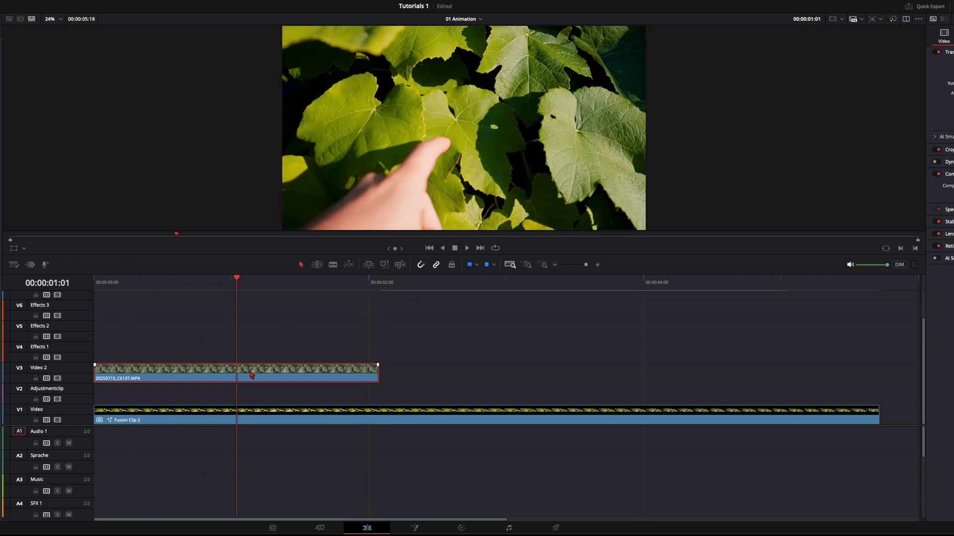
Magic Mask the hand on V3 in Better mode, Refine Range 18, surroundings subtracted, tracked both ways
{"action": "key", "text": "shift+5"}
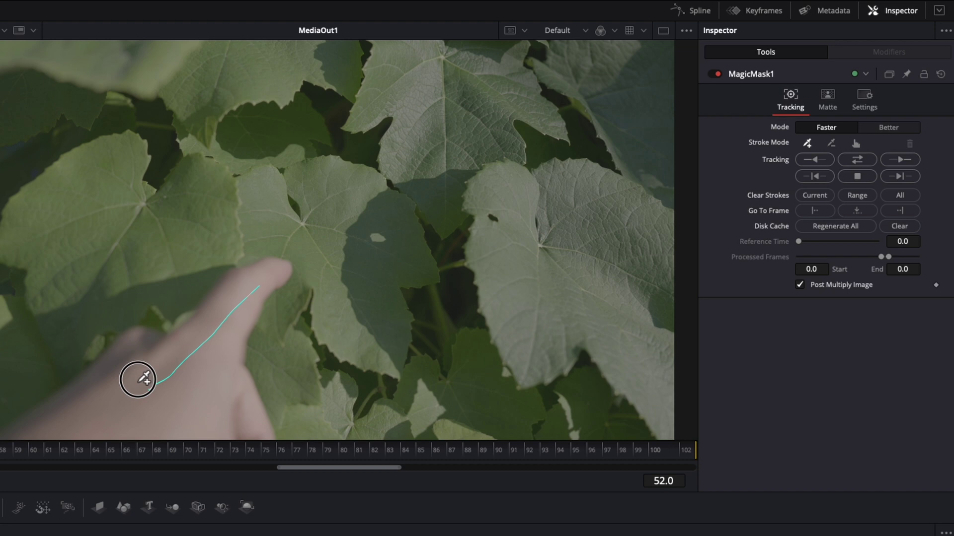
{"action": "mouse_move", "coordinate": [138, 379]}
{"action": "left_mouse_down"}
{"action": "mouse_move", "coordinate": [119, 347]}
{"action": "mouse_move", "coordinate": [23, 434]}
{"action": "mouse_move", "coordinate": [202, 409]}
{"action": "mouse_move", "coordinate": [231, 424]}
{"action": "mouse_move", "coordinate": [216, 425]}
{"action": "left_mouse_up"}
{"action": "left_click", "coordinate": [904, 130]}
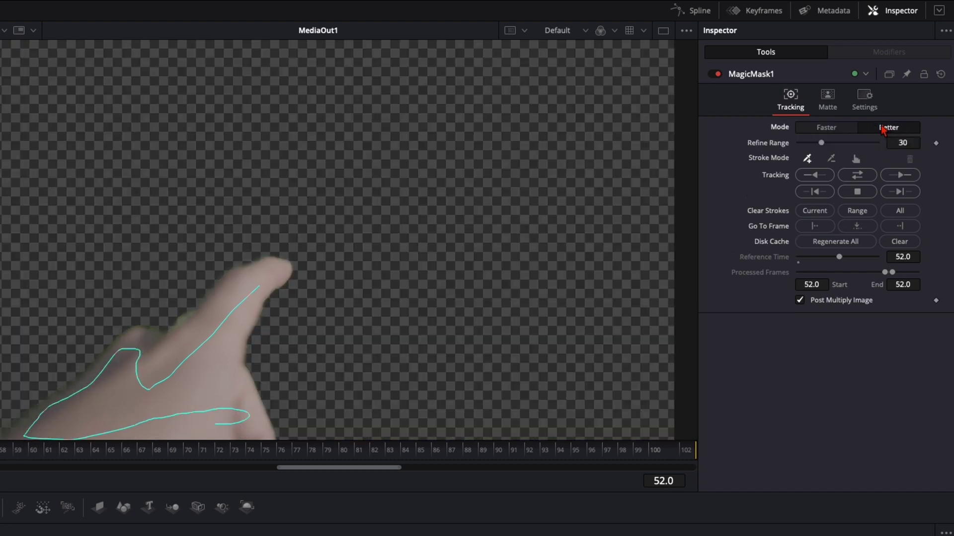
{"action": "left_click_drag", "start_coordinate": [822, 145], "coordinate": [810, 145]}
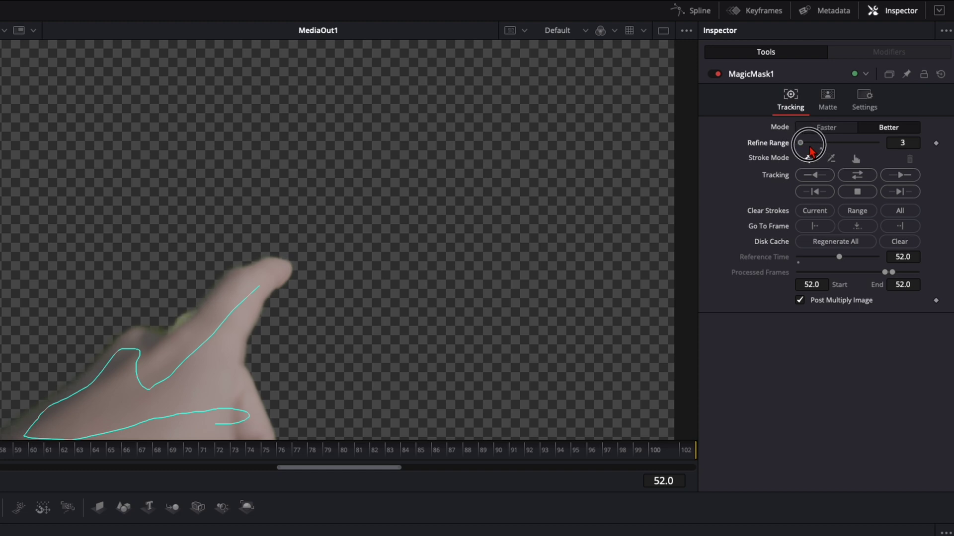
{"action": "left_click", "coordinate": [831, 158]}
{"action": "mouse_move", "coordinate": [311, 432]}
{"action": "left_mouse_down"}
{"action": "mouse_move", "coordinate": [283, 366]}
{"action": "mouse_move", "coordinate": [332, 263]}
{"action": "mouse_move", "coordinate": [213, 273]}
{"action": "mouse_move", "coordinate": [171, 312]}
{"action": "mouse_move", "coordinate": [44, 341]}
{"action": "mouse_move", "coordinate": [0, 417]}
{"action": "left_mouse_up"}
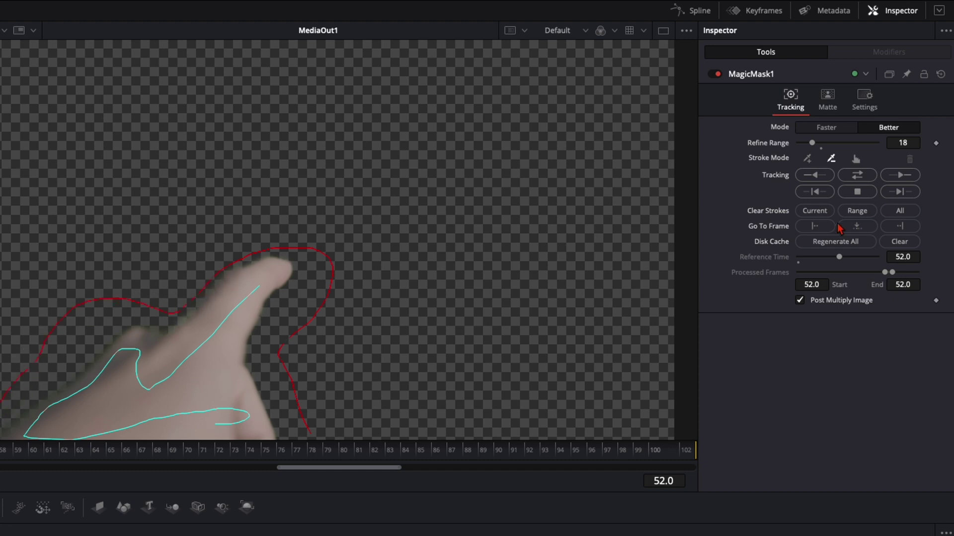
{"action": "left_click", "coordinate": [855, 179]}
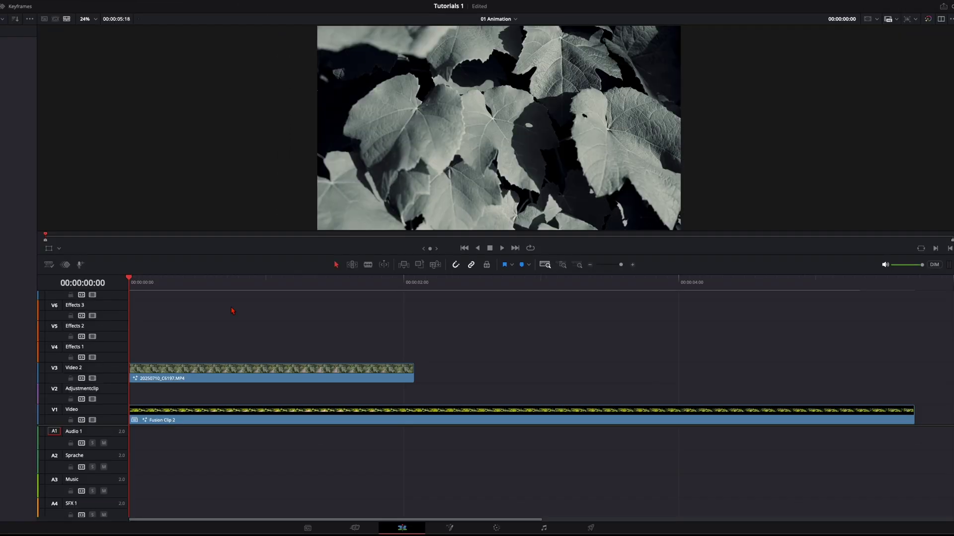
{"action": "key", "text": "space"}
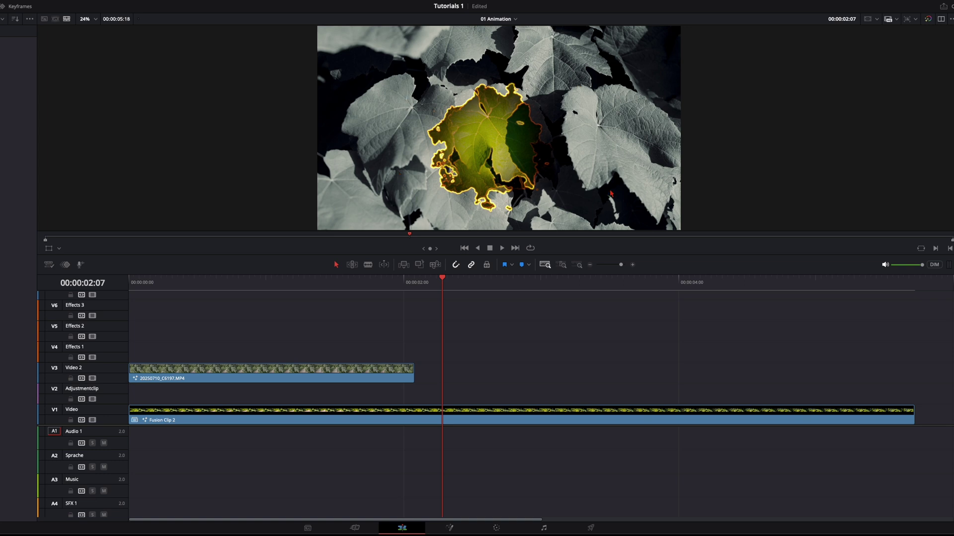
Open Fusion Clip 2 in its own timeline
{"action": "left_click", "coordinate": [567, 415]}
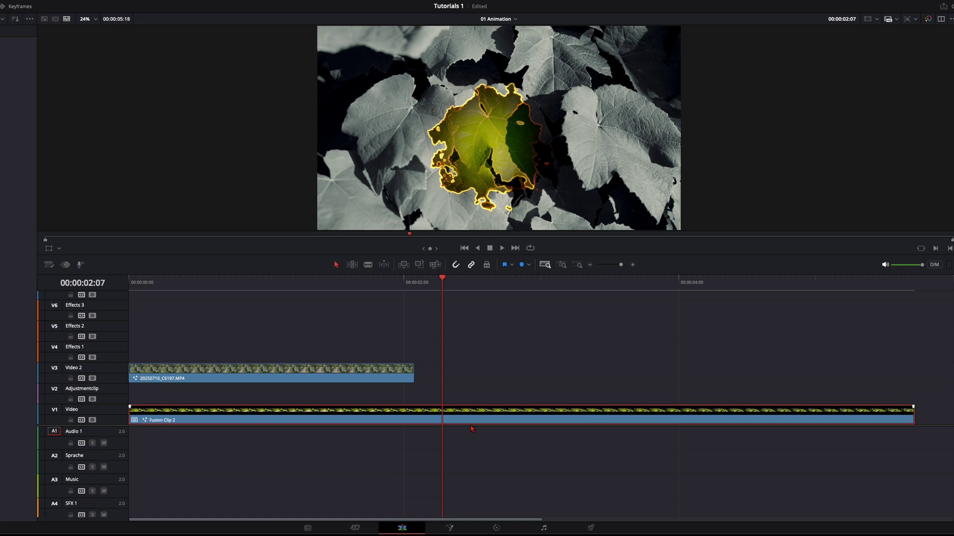
{"action": "right_click", "coordinate": [475, 422]}
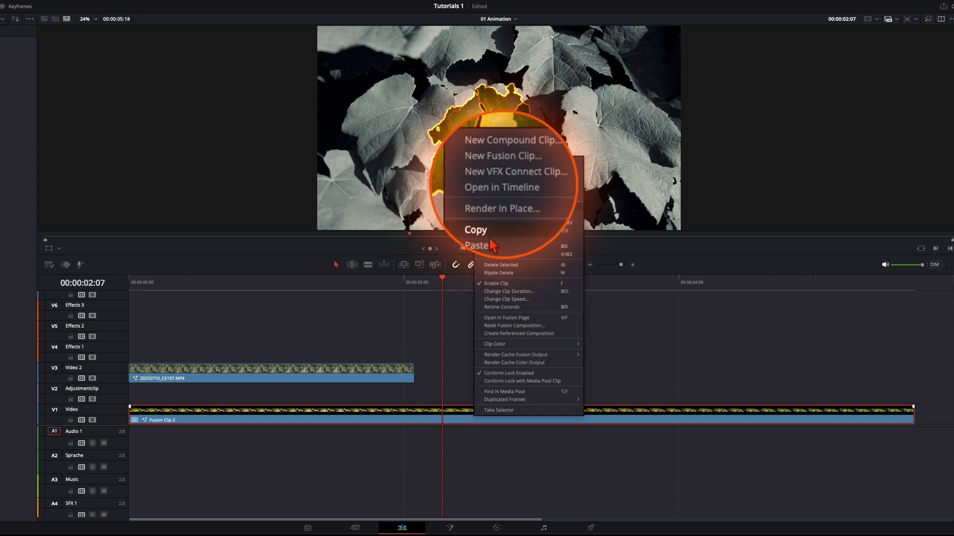
{"action": "left_click", "coordinate": [516, 188]}
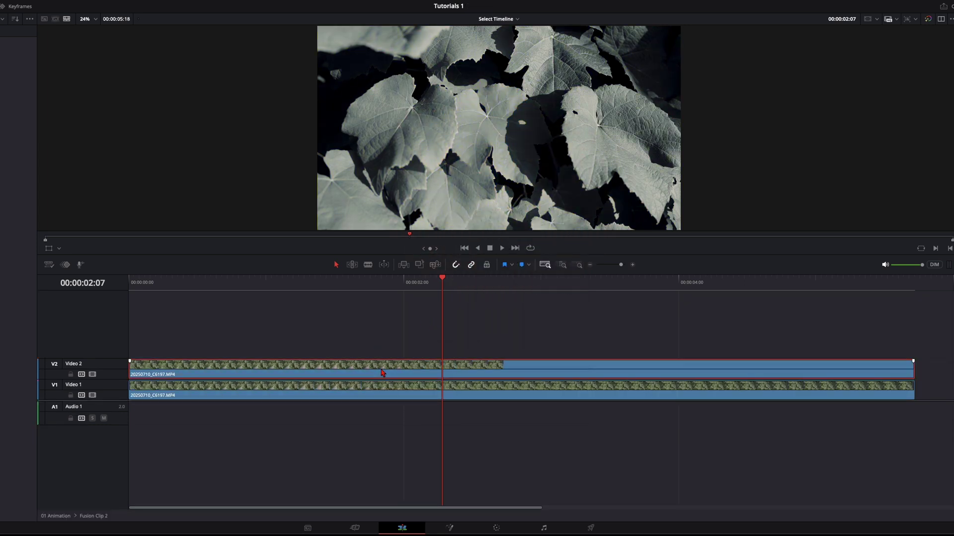
Disable the V1 original so only the greyscale V2 leaf copy shows in the viewer
{"action": "key", "text": "d"}
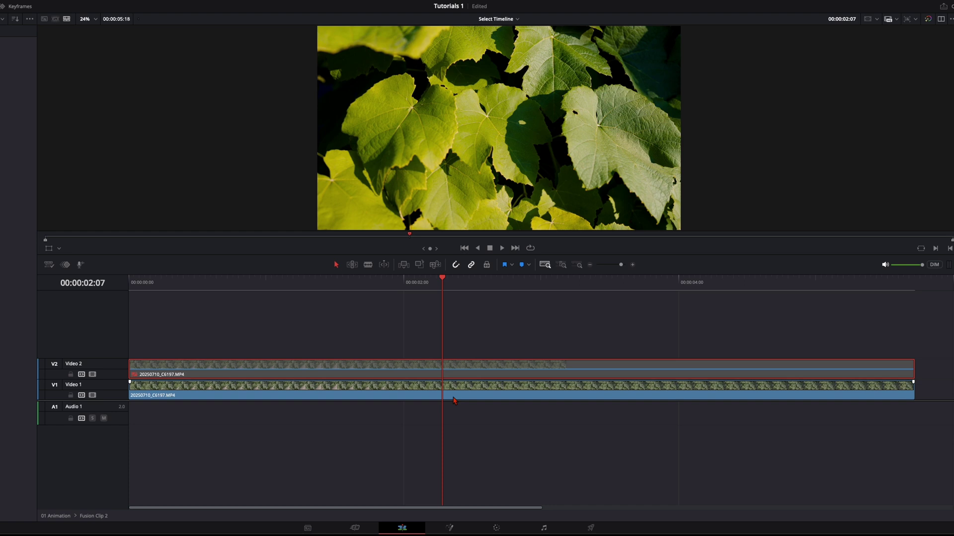
{"action": "left_click", "coordinate": [456, 394]}
{"action": "key", "text": "d"}
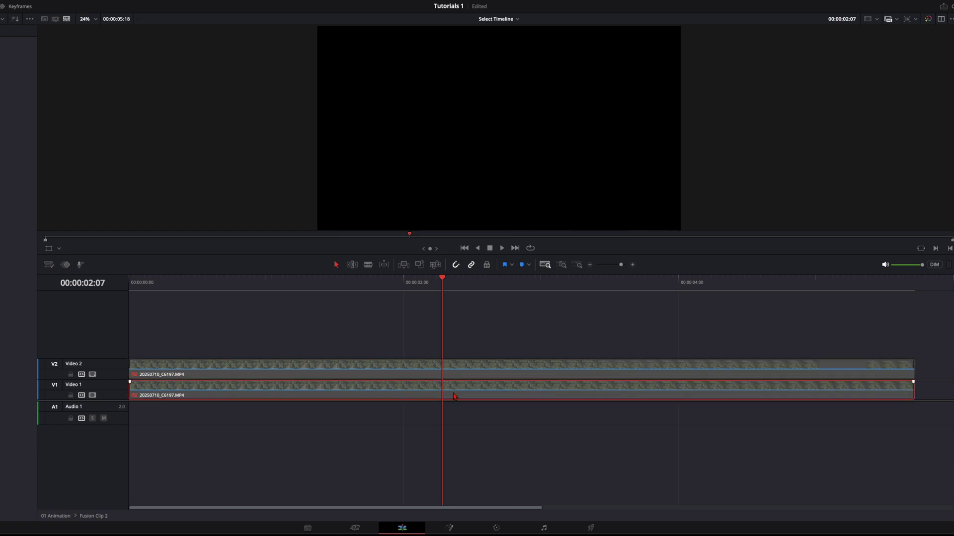
{"action": "left_click", "coordinate": [457, 376]}
{"action": "key", "text": "d"}
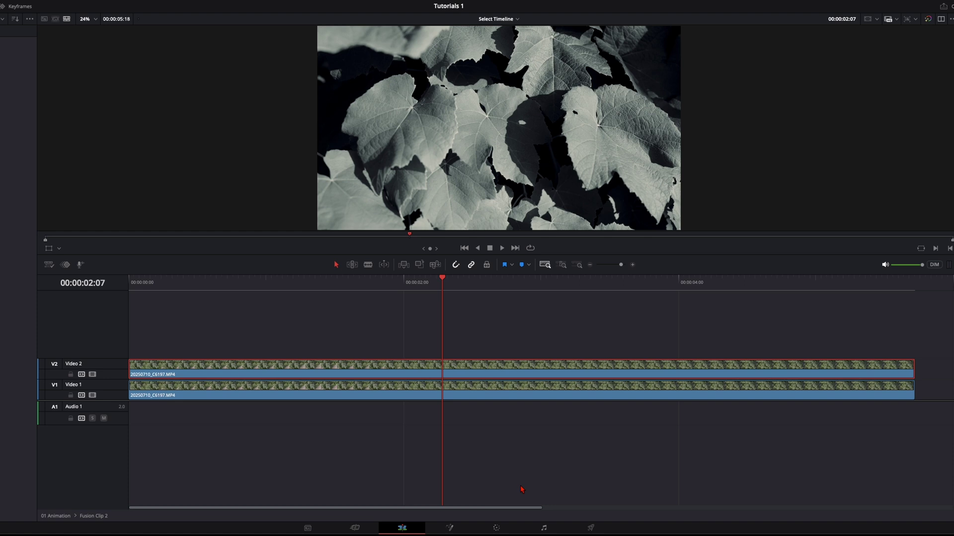
On the Color page, rotate the V2 clip's green and yellow hues toward red-orange with Hue vs Hue, reaching Hue Rotate 81.09
{"action": "left_click", "coordinate": [496, 521]}
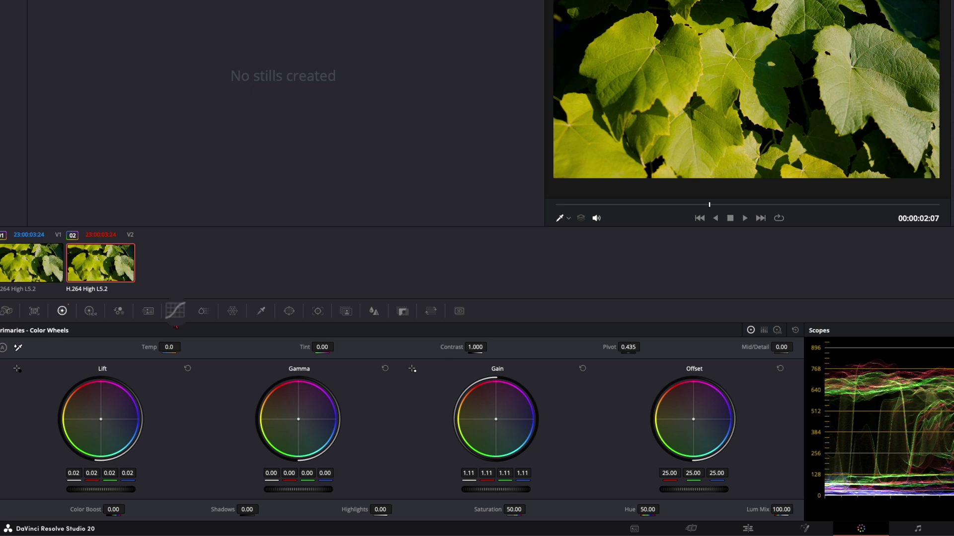
{"action": "left_click", "coordinate": [177, 322]}
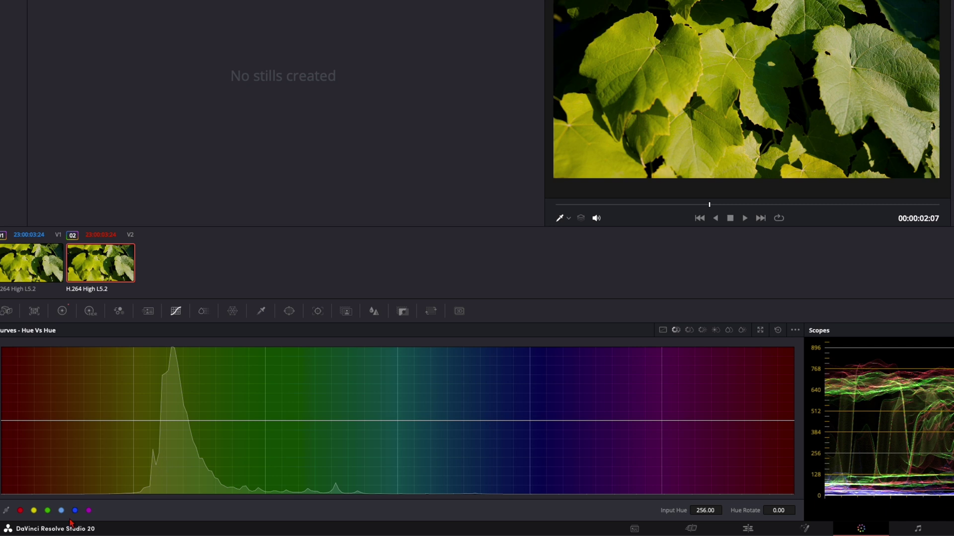
{"action": "left_click", "coordinate": [47, 511]}
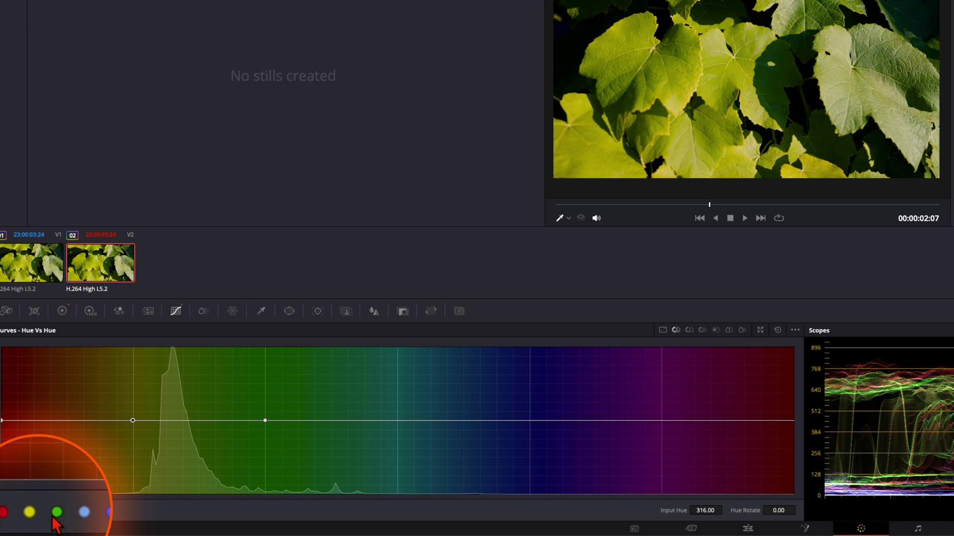
{"action": "left_click_drag", "start_coordinate": [133, 420], "coordinate": [132, 406]}
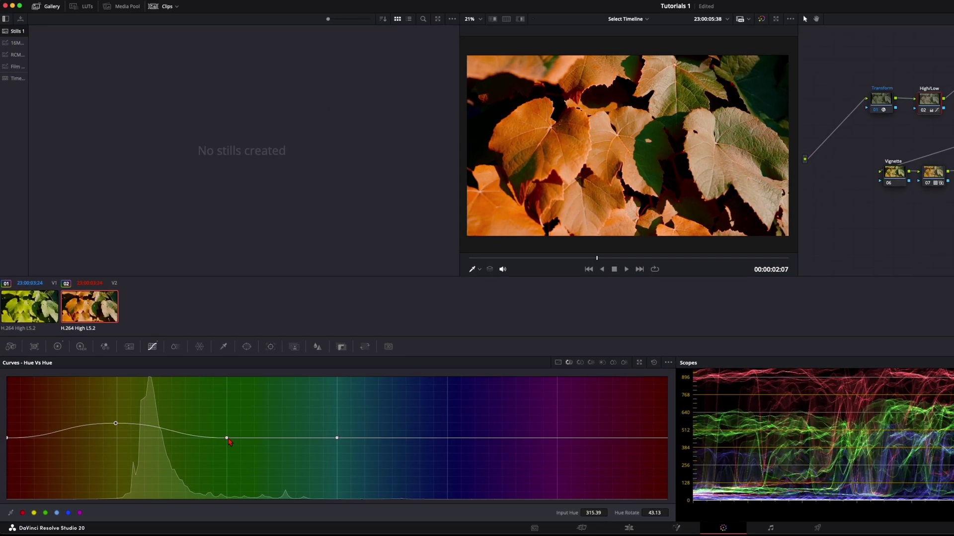
{"action": "left_click_drag", "start_coordinate": [227, 440], "coordinate": [225, 411]}
{"action": "left_click_drag", "start_coordinate": [495, 258], "coordinate": [618, 258]}
{"action": "left_click_drag", "start_coordinate": [115, 424], "coordinate": [118, 416]}
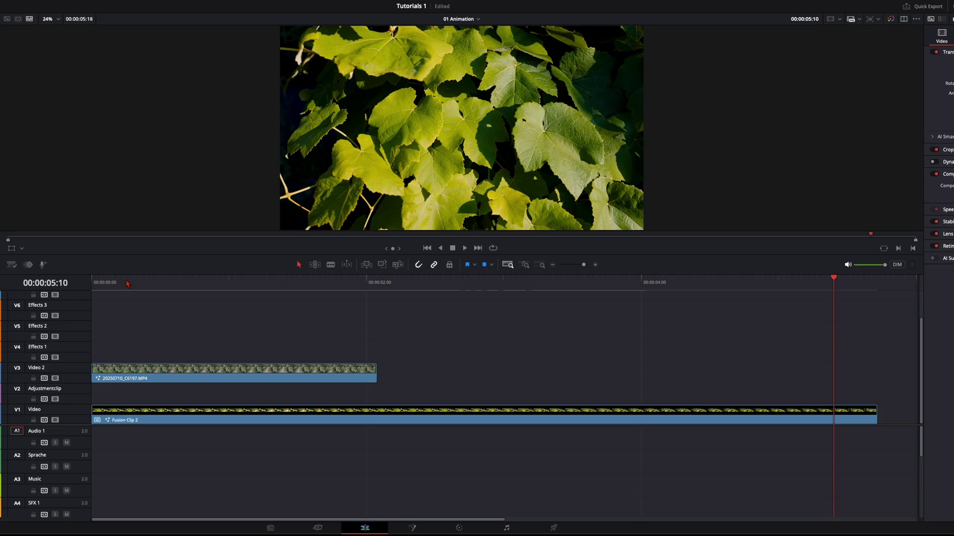
{"action": "left_click_drag", "start_coordinate": [113, 279], "coordinate": [90, 298]}
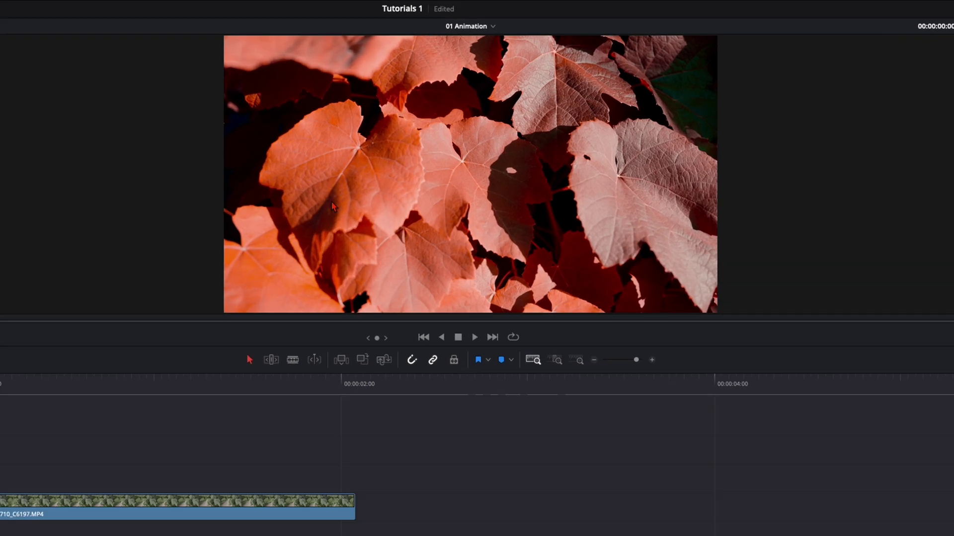
{"action": "key", "text": "space"}
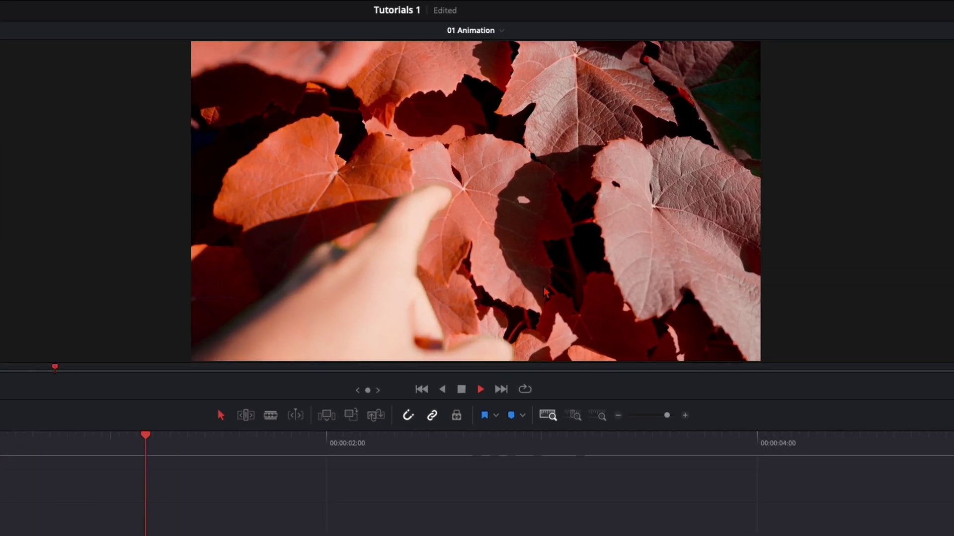